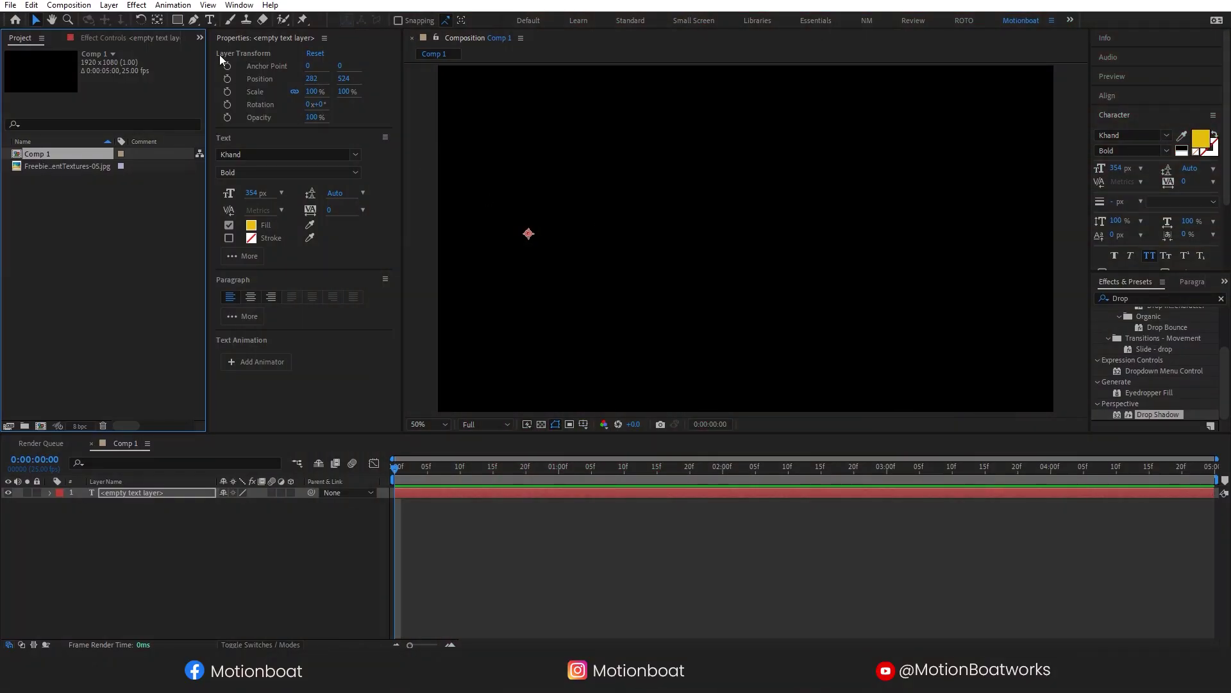
Step: Add a yellow text layer reading 'CREATE 3D' and 'TEXT IN AE' on two lines
left_click(209, 20)
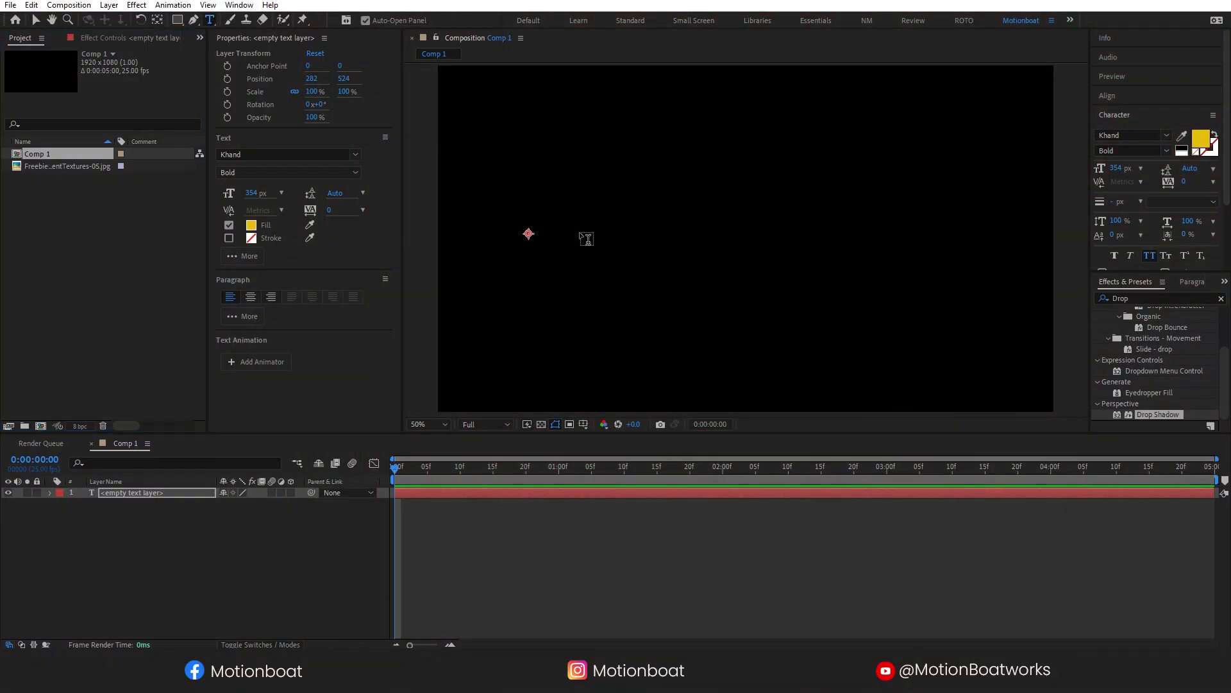
left_click(585, 236)
type("CREATE ")
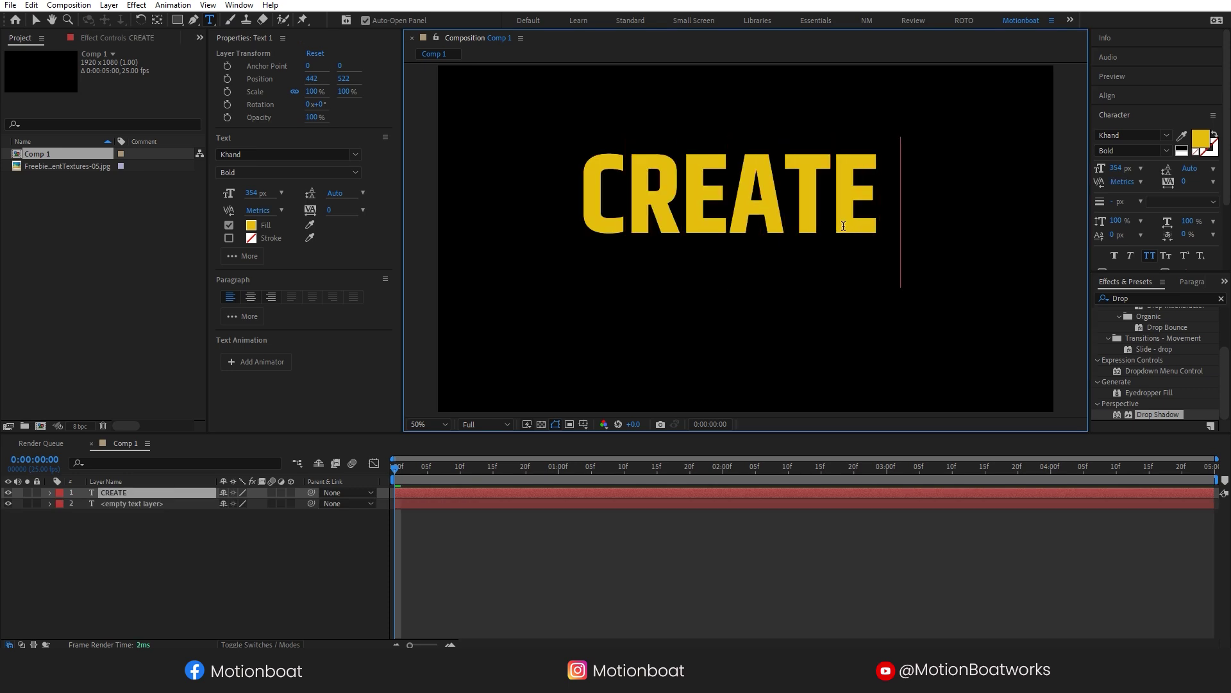
type("3D")
key("Return")
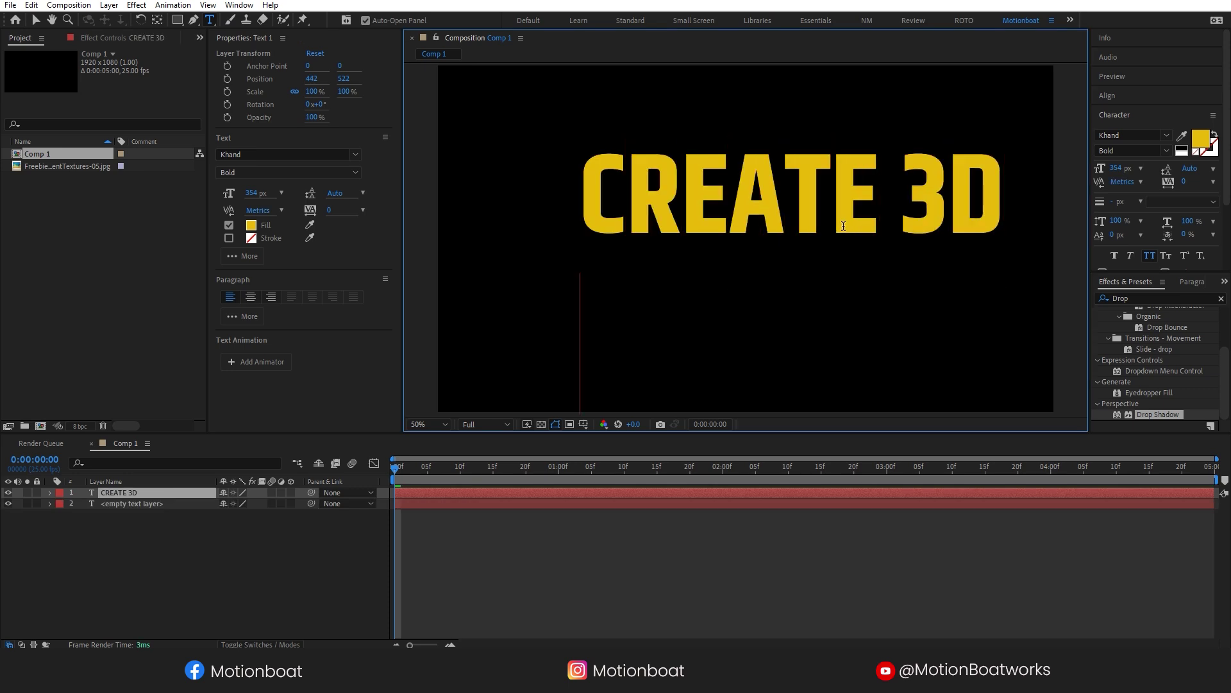
type("TEXT I")
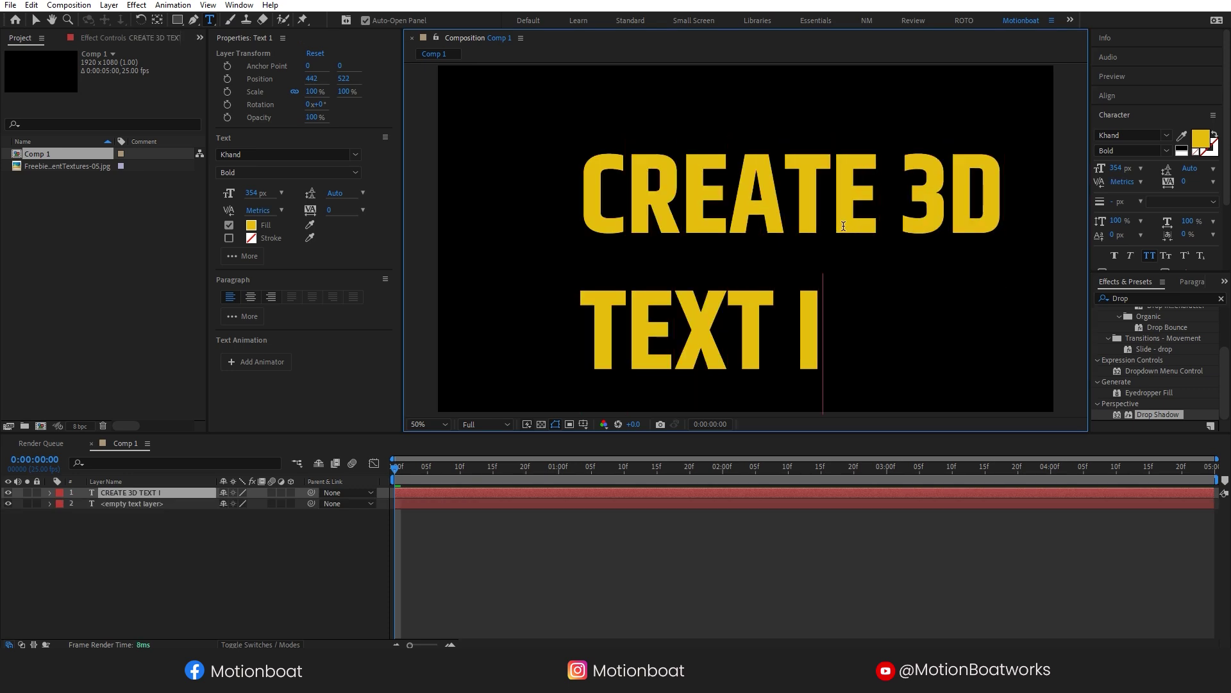
type("N AE")
Step: Reduce the title's leading to 299 px and move it toward the frame centre
key("ctrl+a")
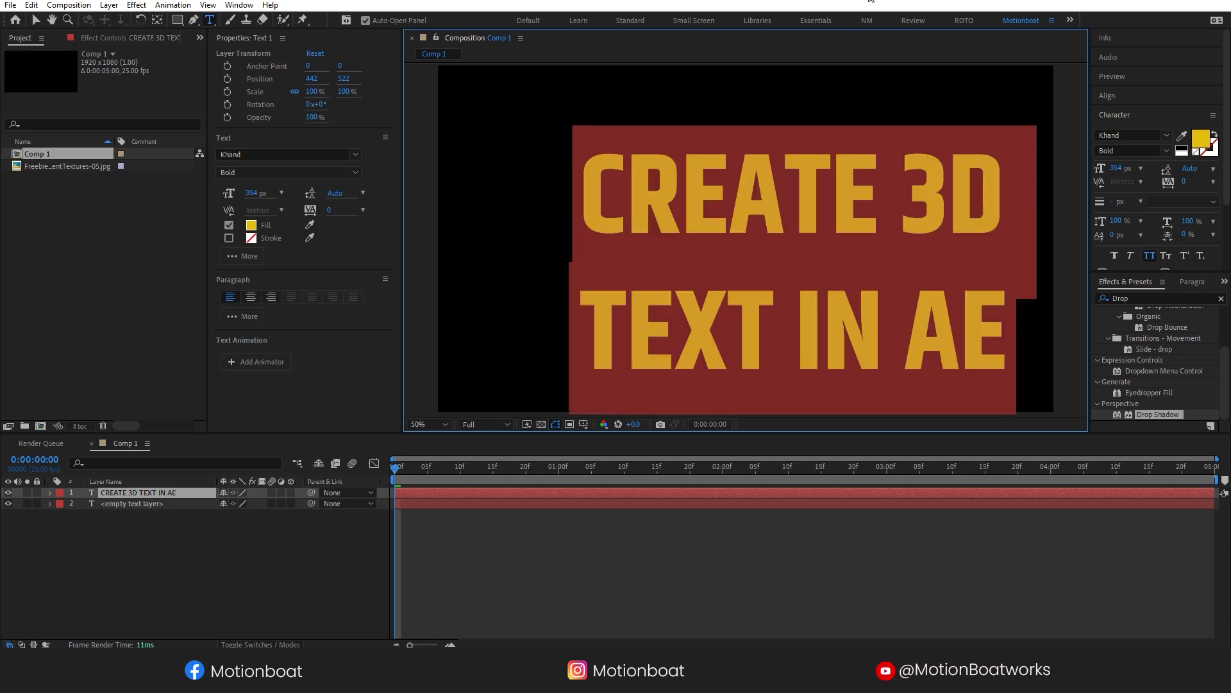
left_click_drag(1194, 170, 1203, 172)
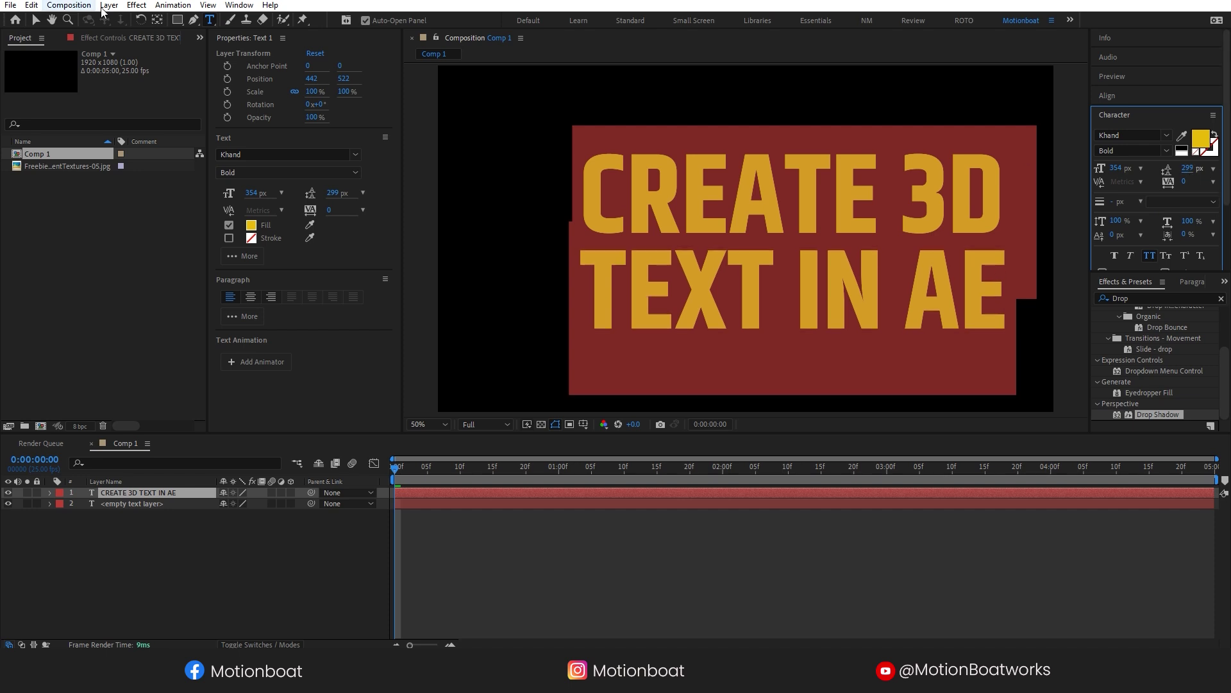
left_click(32, 24)
left_click_drag(847, 228, 800, 219)
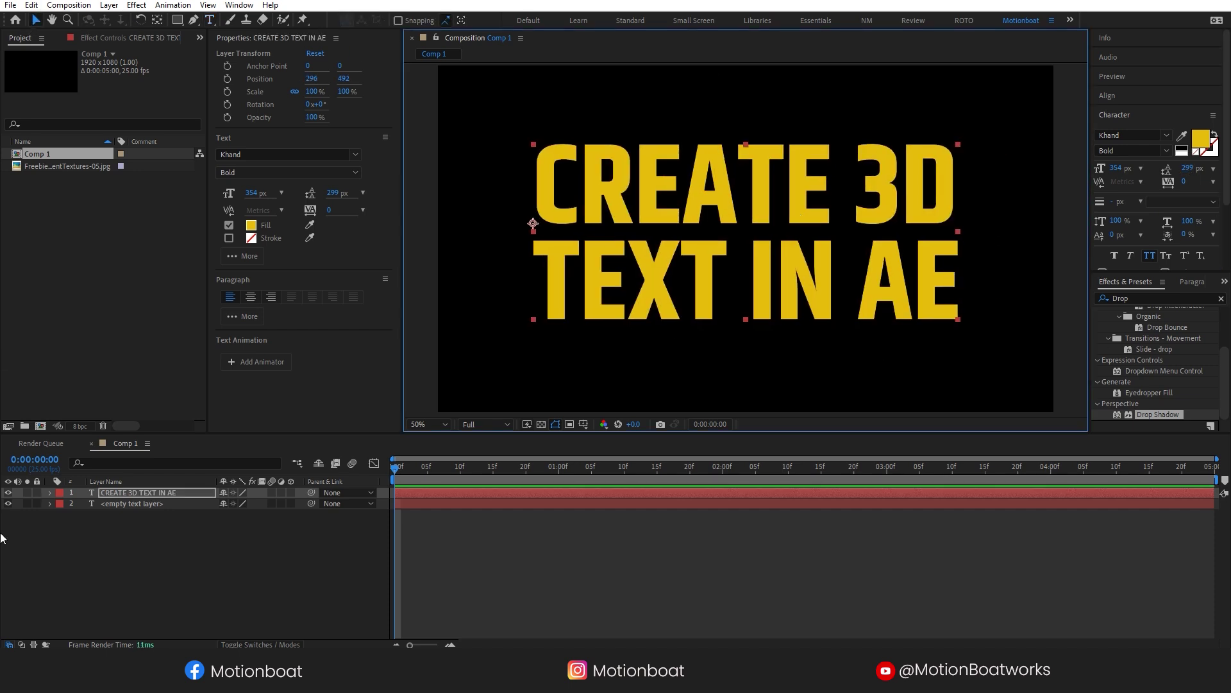
Step: Set Comp 1's 3D renderer to Cinema 4D and select the leftover empty text layer
left_click(59, 342)
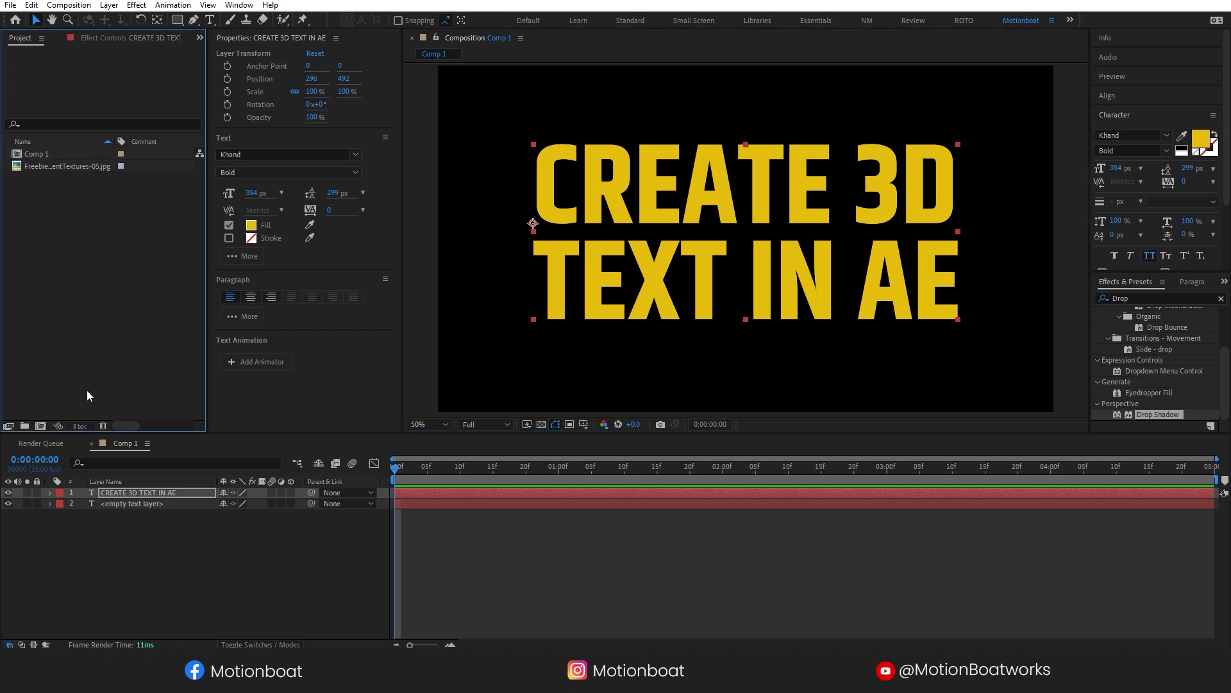
right_click(38, 152)
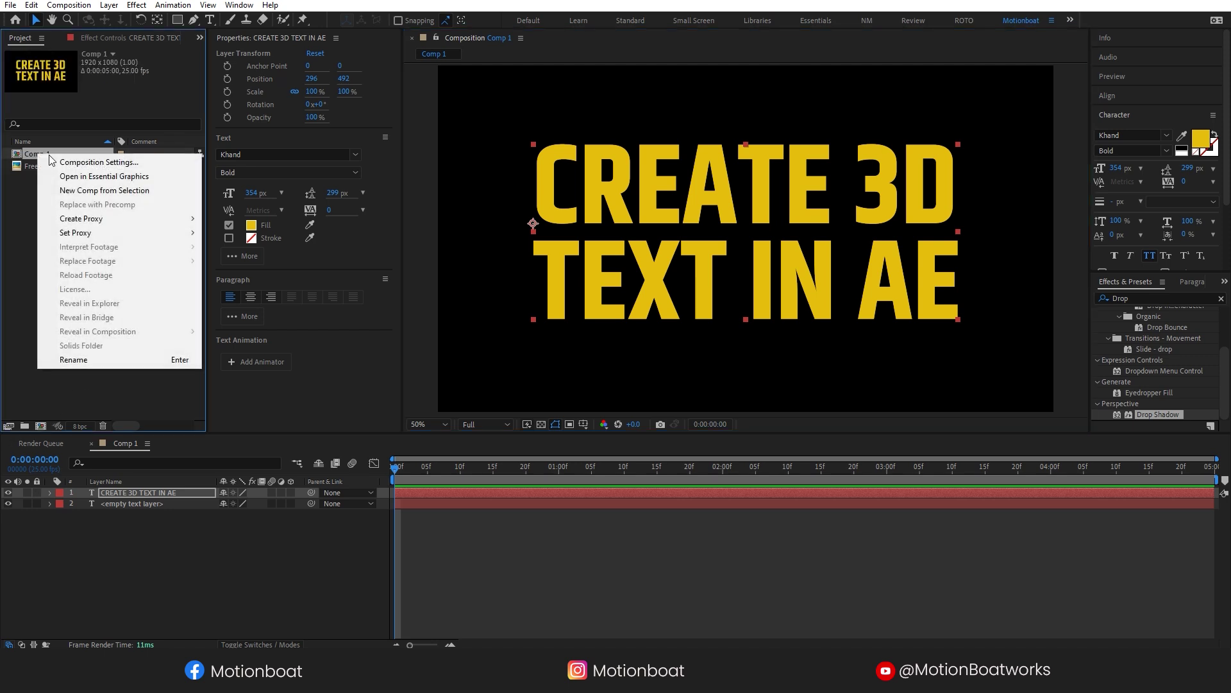
left_click(103, 158)
left_click(374, 194)
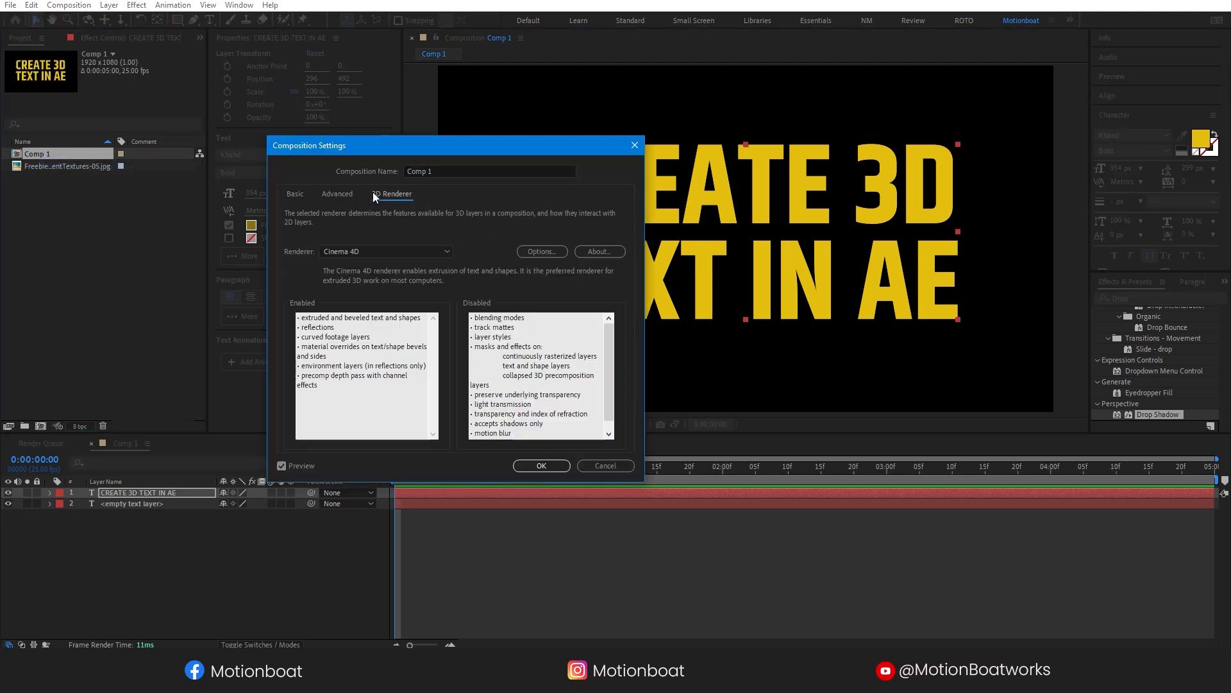
left_click(377, 251)
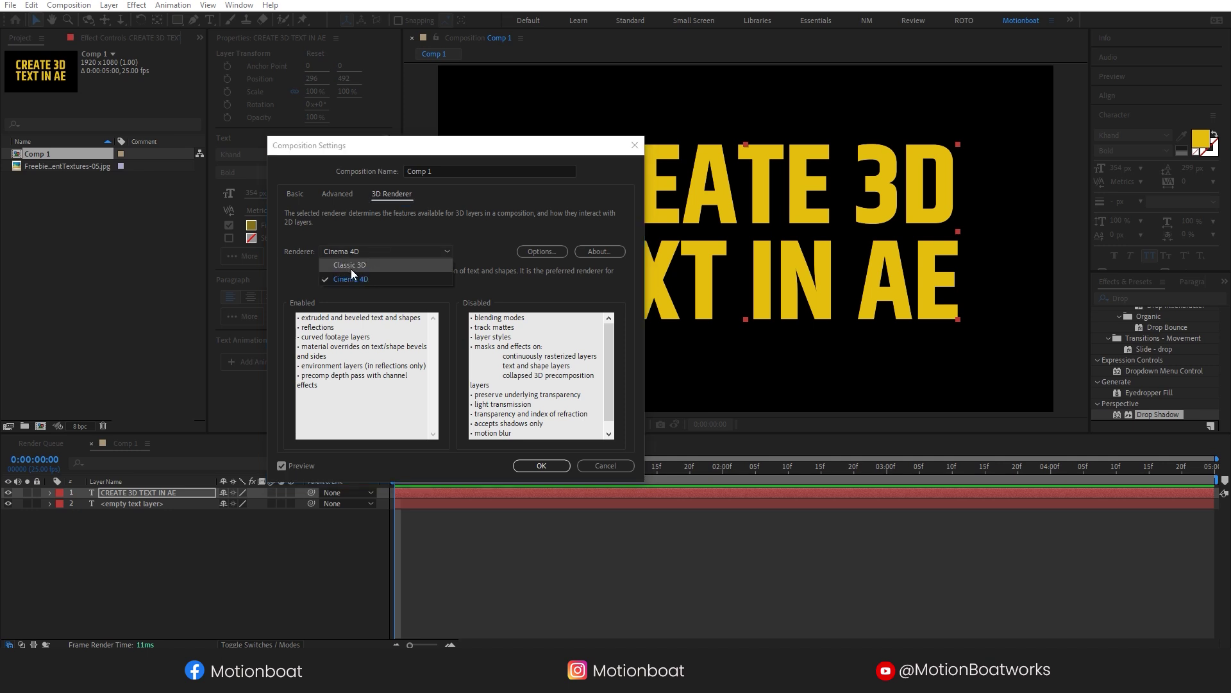
left_click(553, 468)
left_click(553, 468)
left_click(21, 251)
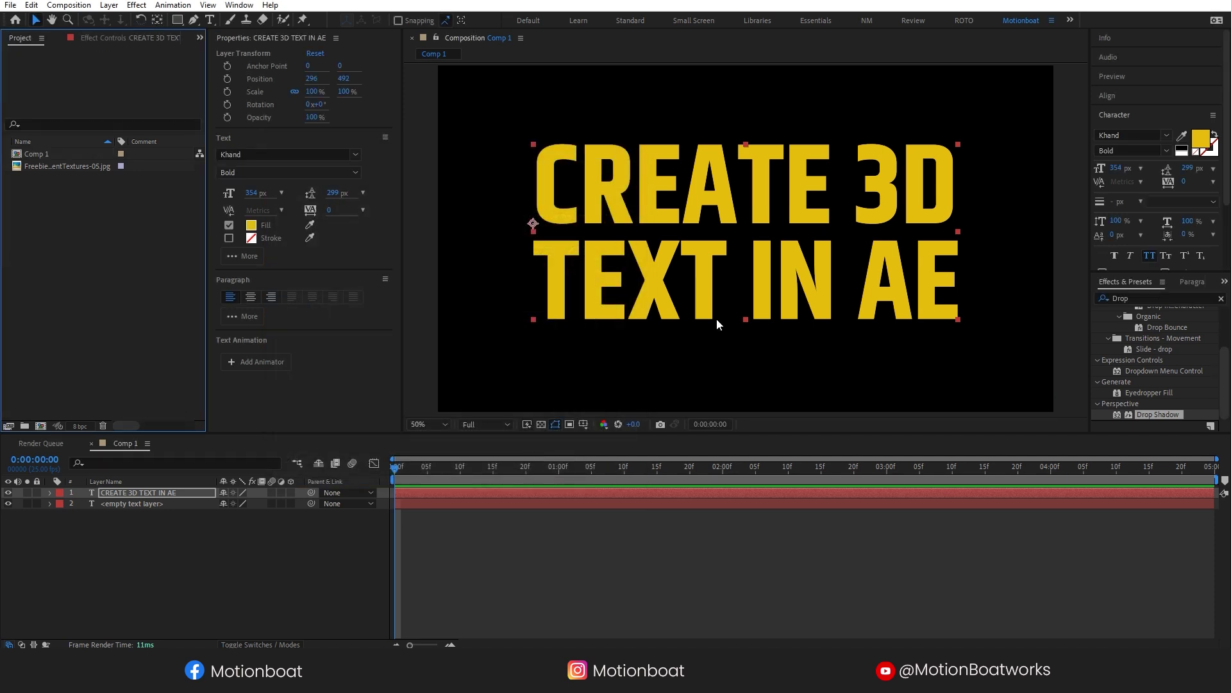
left_click(132, 556)
Step: Delete the empty text layer and make the title layer 3D
left_click(133, 504)
key("Delete")
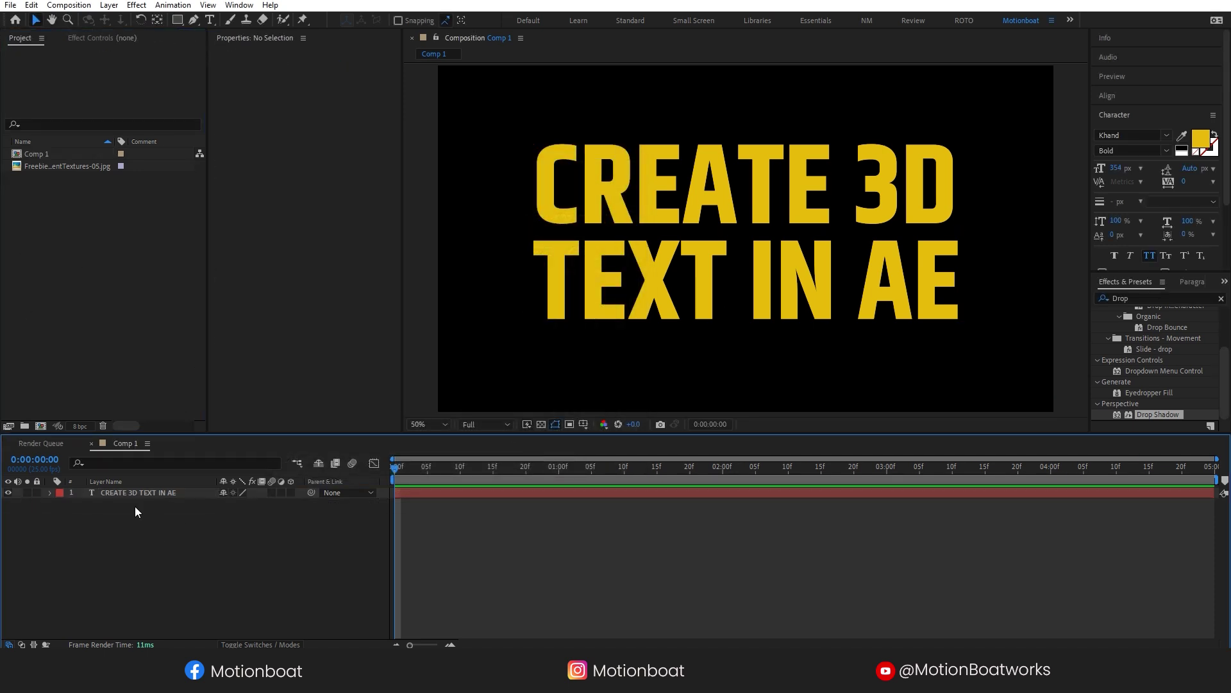
left_click(126, 492)
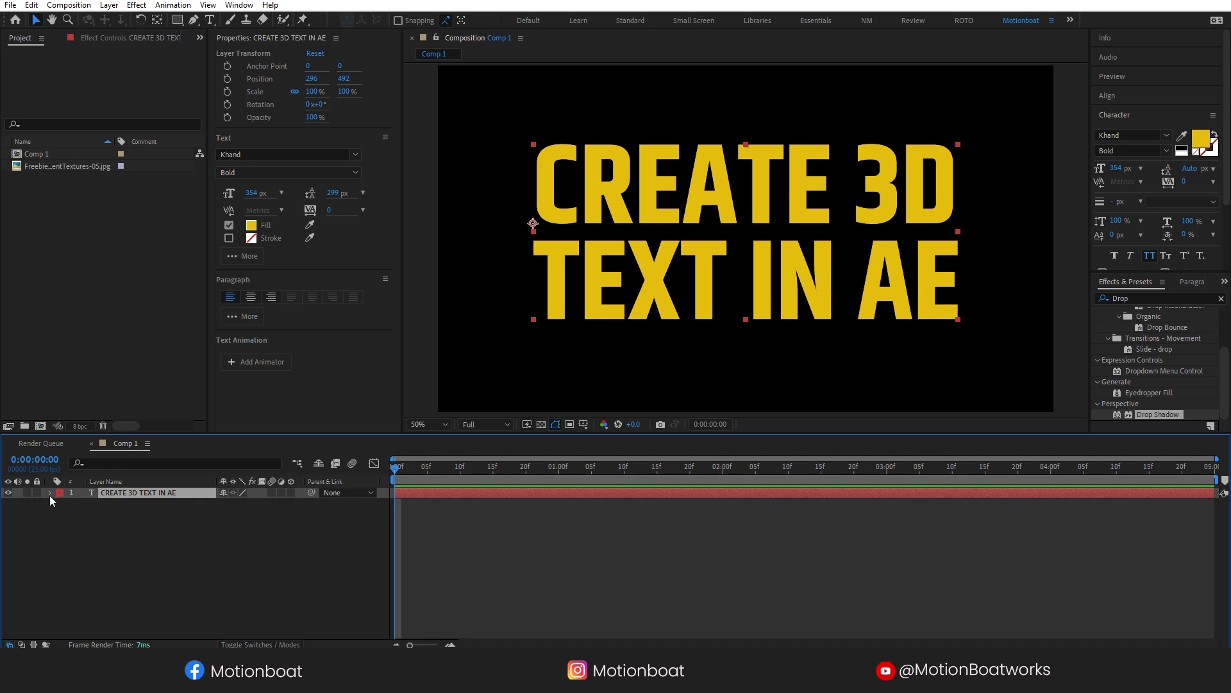
left_click(290, 492)
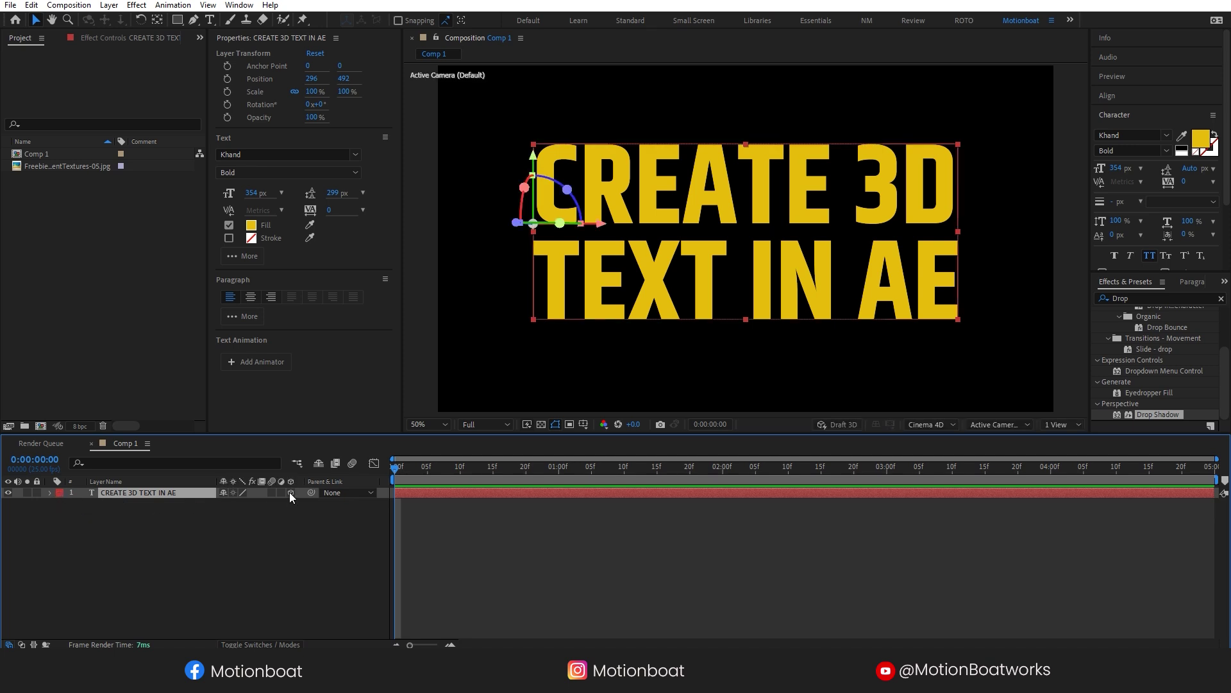
Step: Set the title's Extrusion Depth to 100 under Geometry Options
left_click(51, 493)
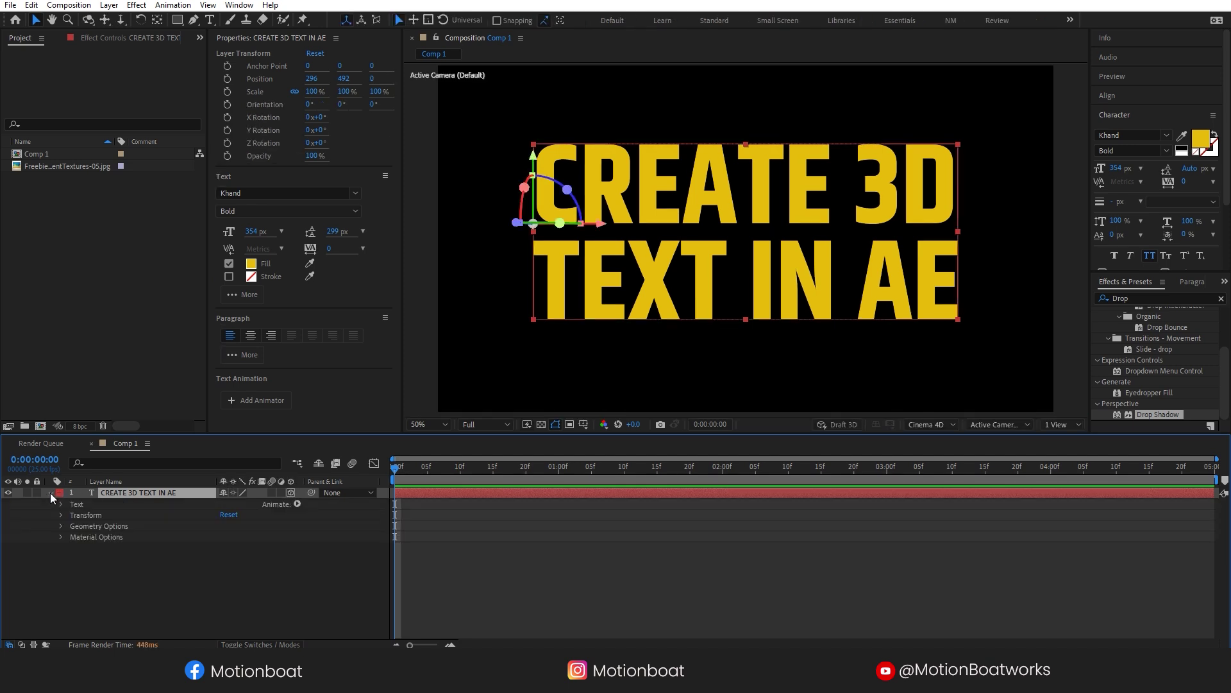
left_click(61, 526)
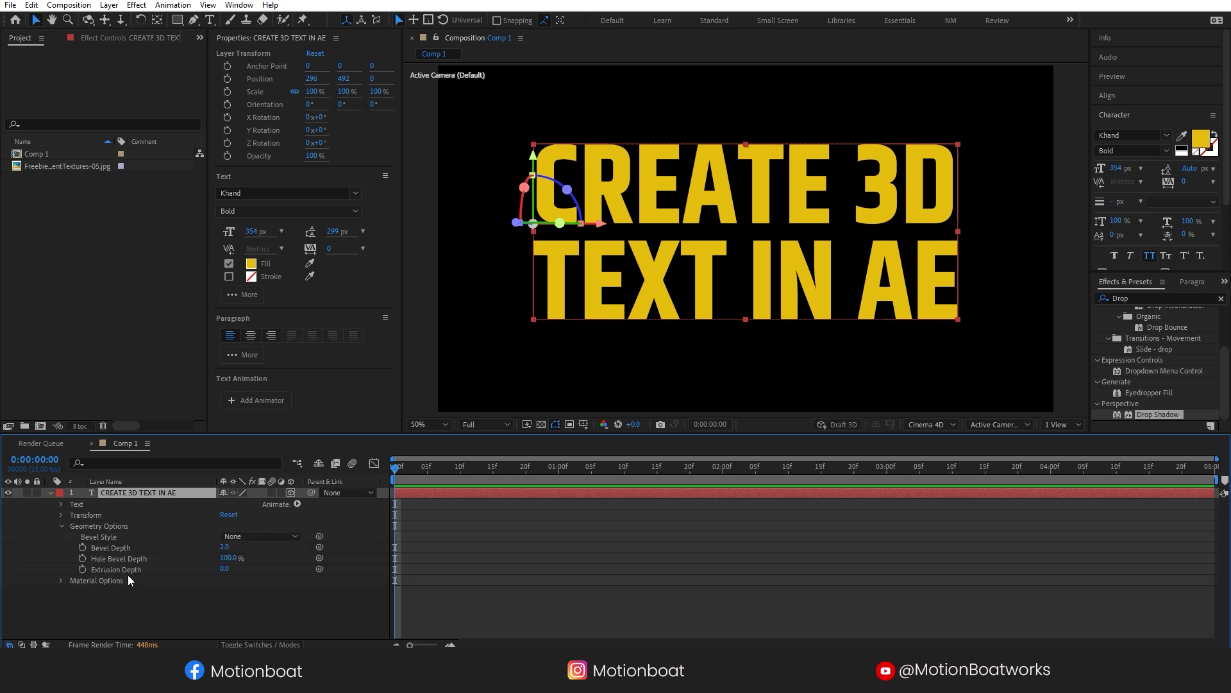
left_click(224, 568)
type("100")
key("Return")
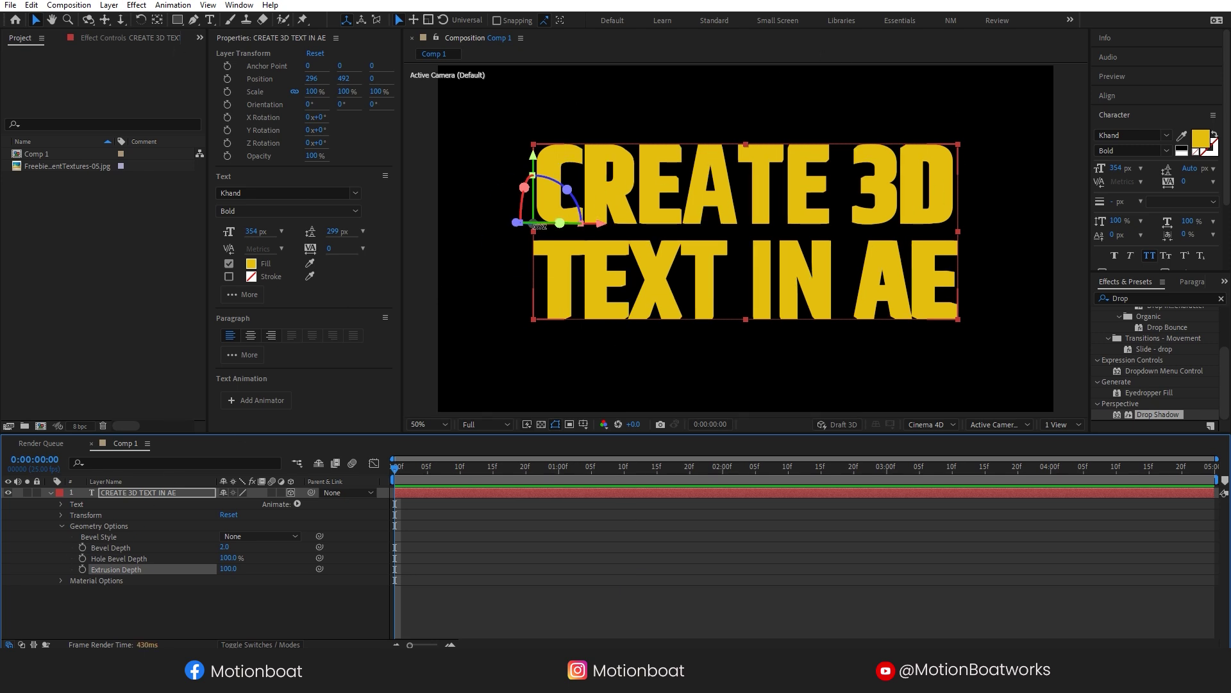
Step: Centre the title's anchor point on the text with the Pan Behind tool and Ctrl+Alt+Home
left_click(157, 20)
key("ctrl+alt+Home")
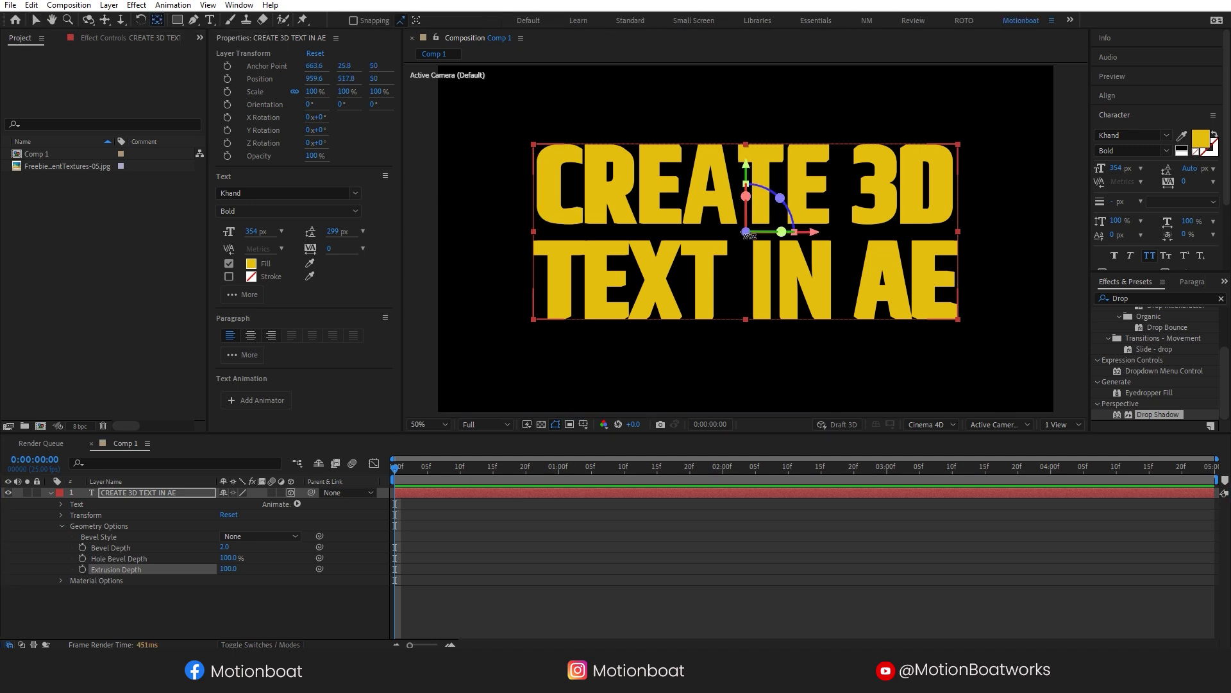
left_click(35, 20)
left_click(114, 590)
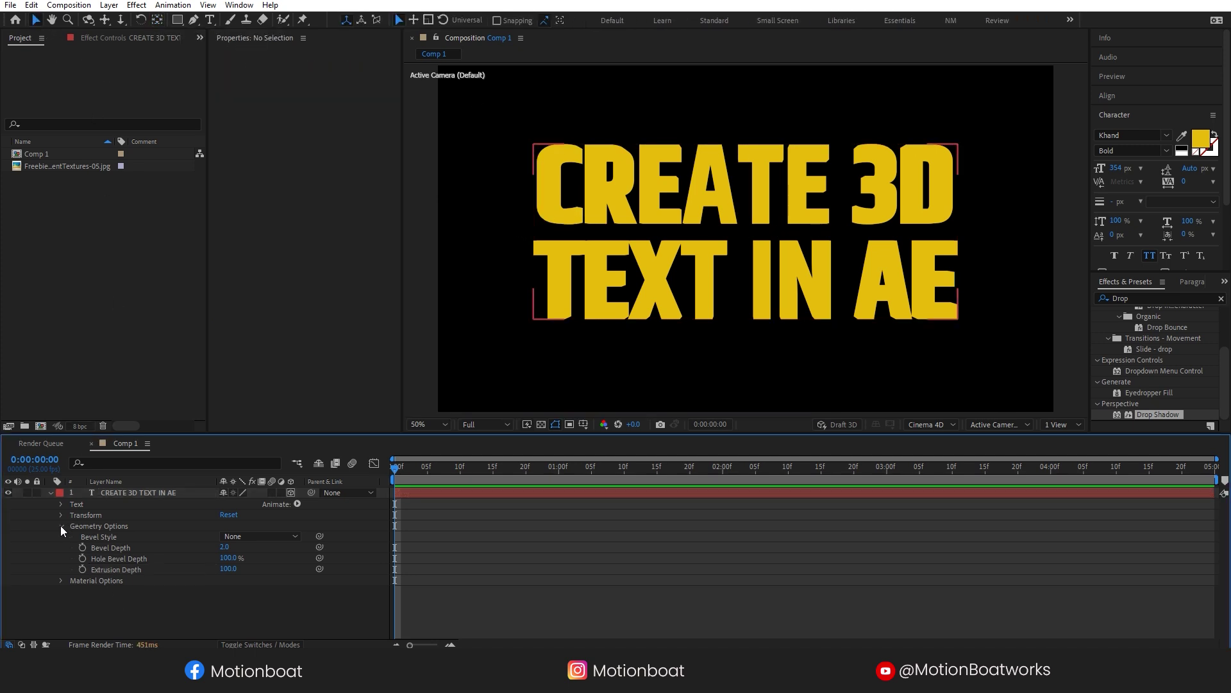
left_click(61, 526)
left_click(146, 492)
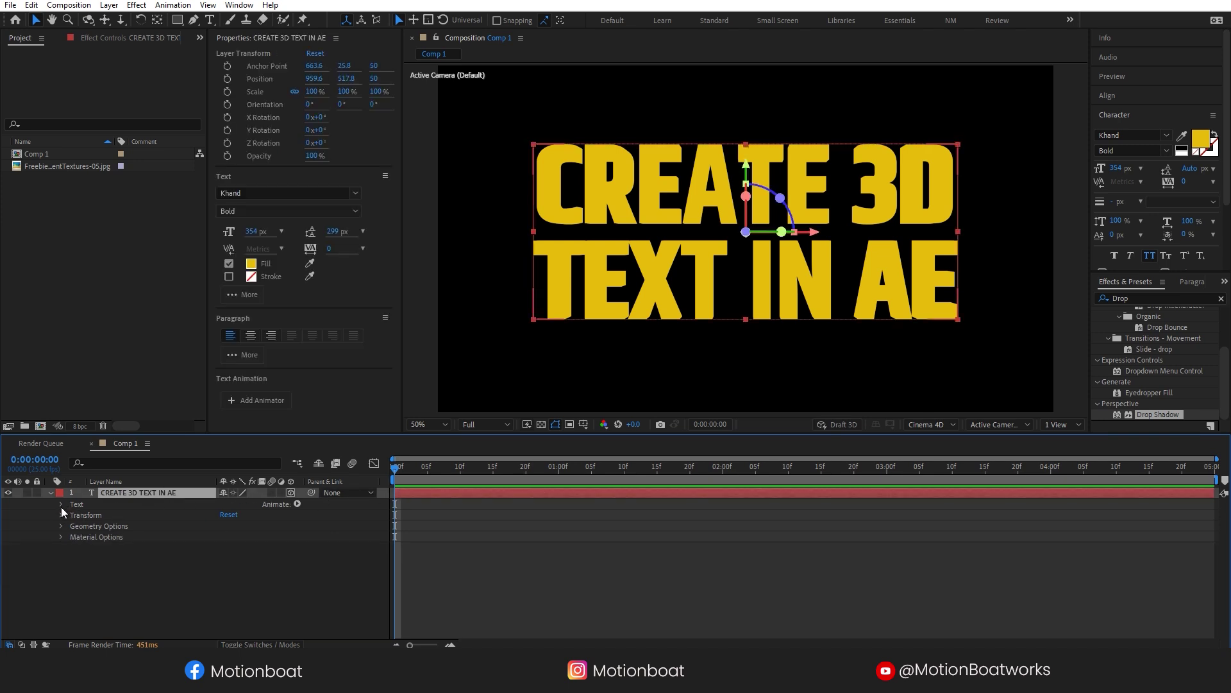
Step: Keyframe the title's Y Rotation at -19° and Z Rotation at -5°
key("r")
left_click(82, 525)
mouse_move(234, 526)
left_mouse_down()
mouse_move(226, 537)
mouse_move(235, 526)
mouse_move(239, 537)
left_mouse_up()
left_click(83, 537)
key("End")
key("F2")
left_click(345, 585)
key("Home")
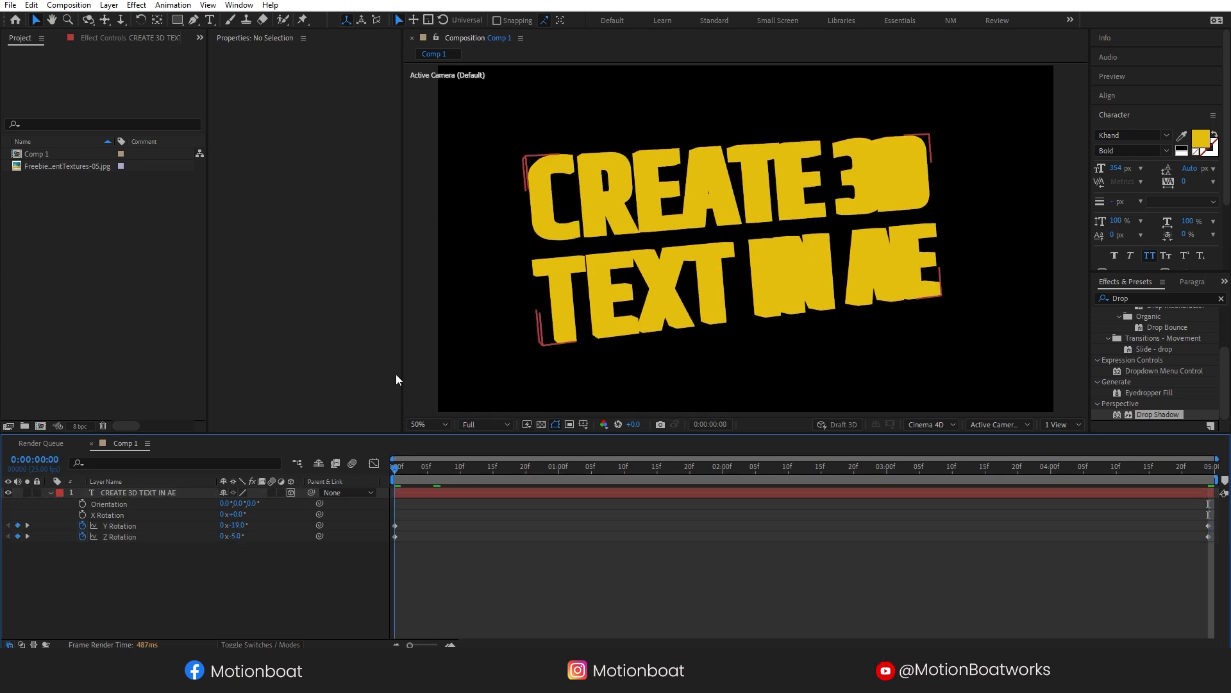
Step: Change the title's fill colour from yellow to white
left_click(121, 493)
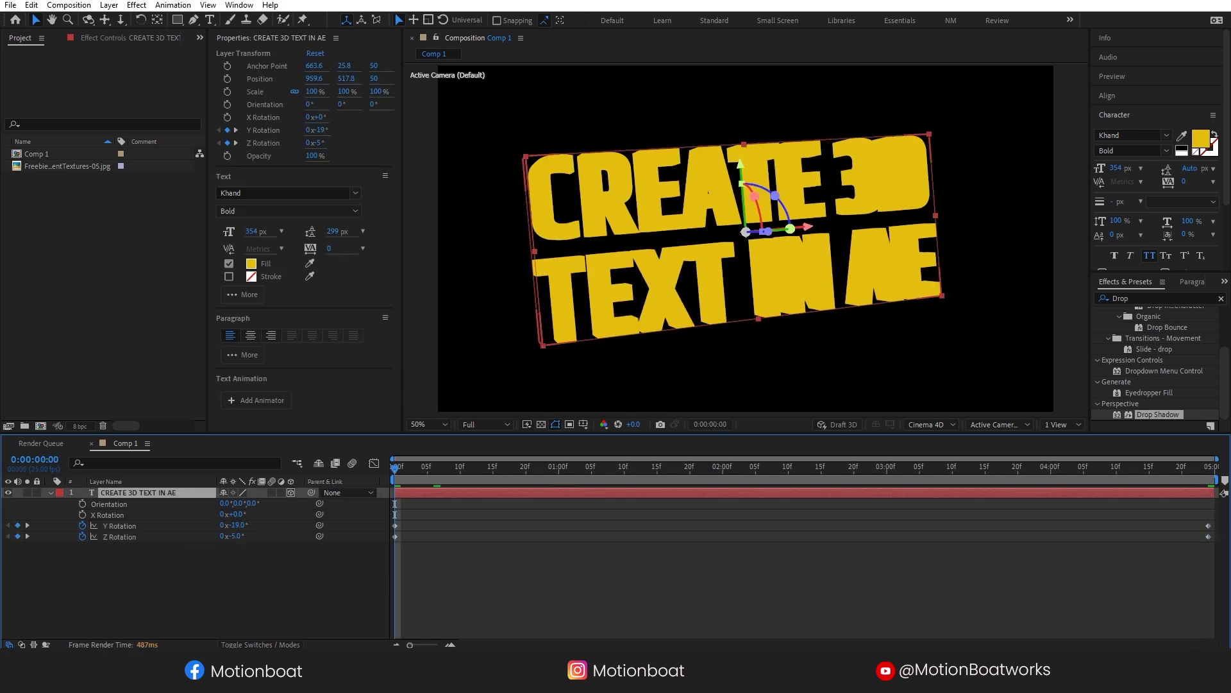
left_click(1198, 141)
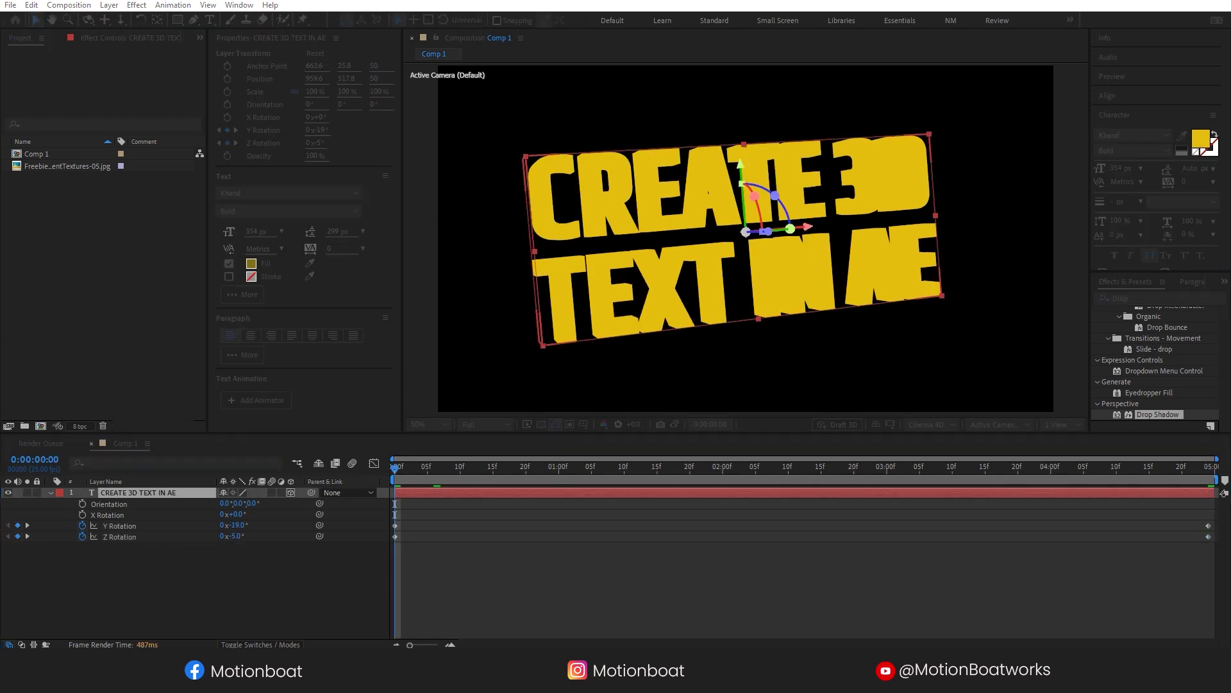
key("Return")
left_click(78, 567)
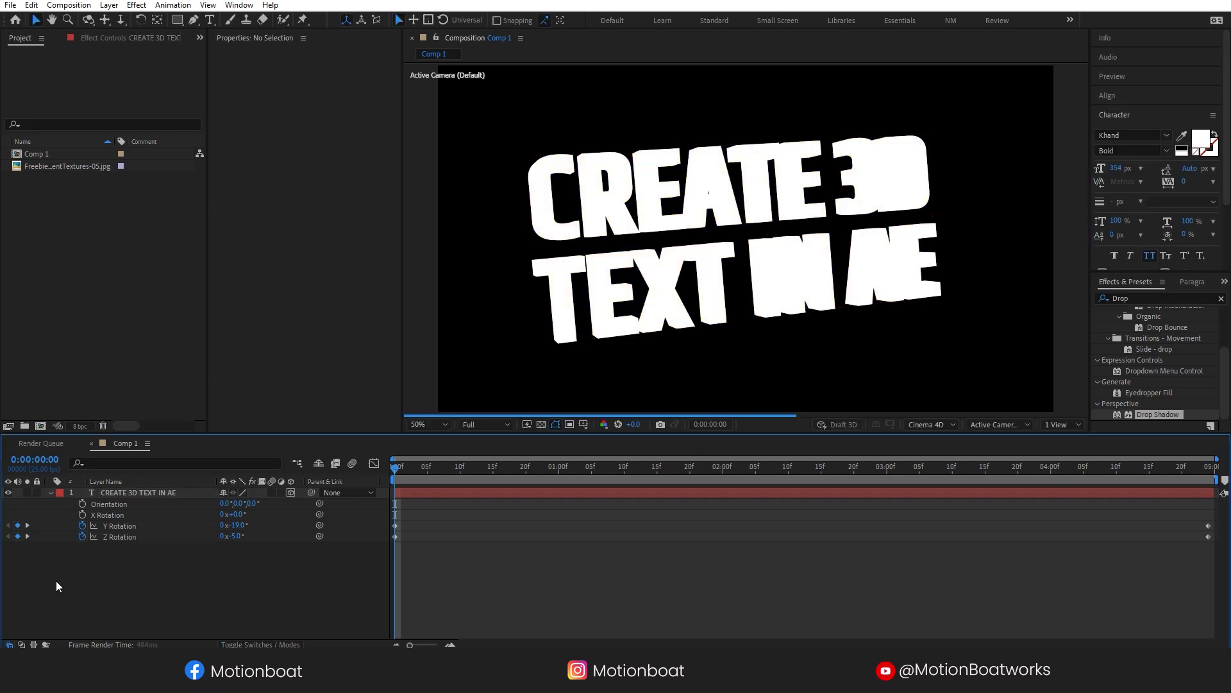
left_click(291, 493)
left_click(51, 493)
left_click(145, 492)
left_click(51, 492)
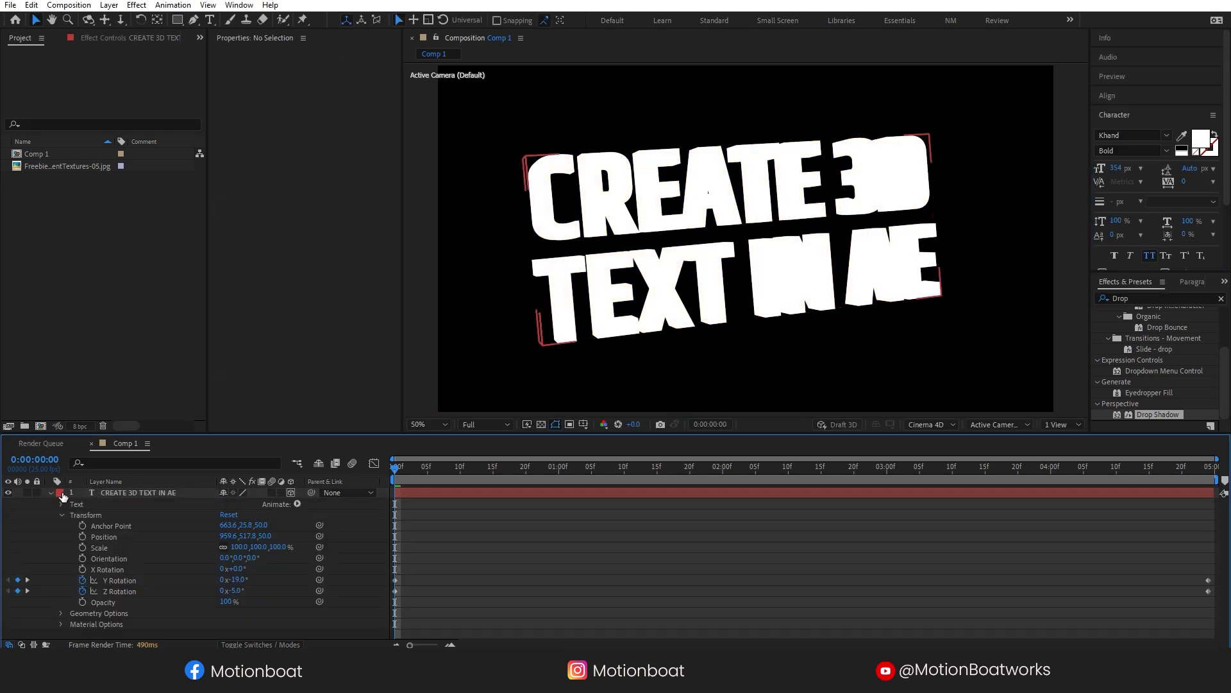
Step: Add a Front Color animator and set the letters' front faces to orange FF8400
left_click(297, 504)
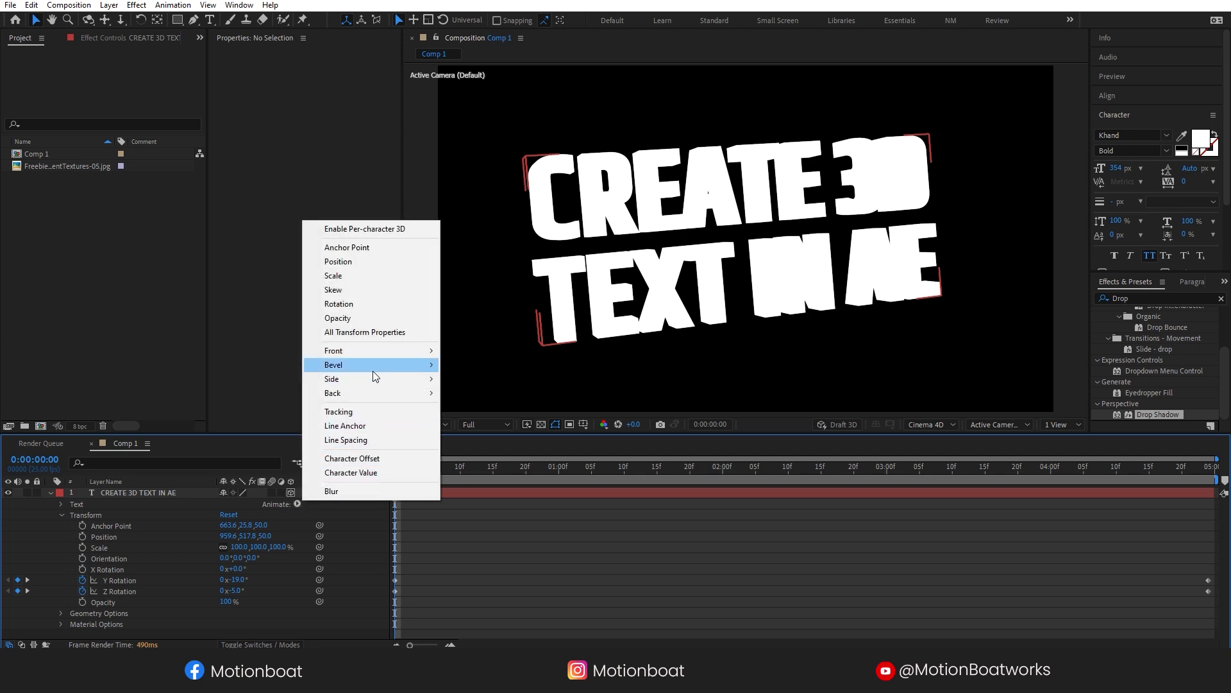
mouse_move(387, 365)
mouse_move(517, 352)
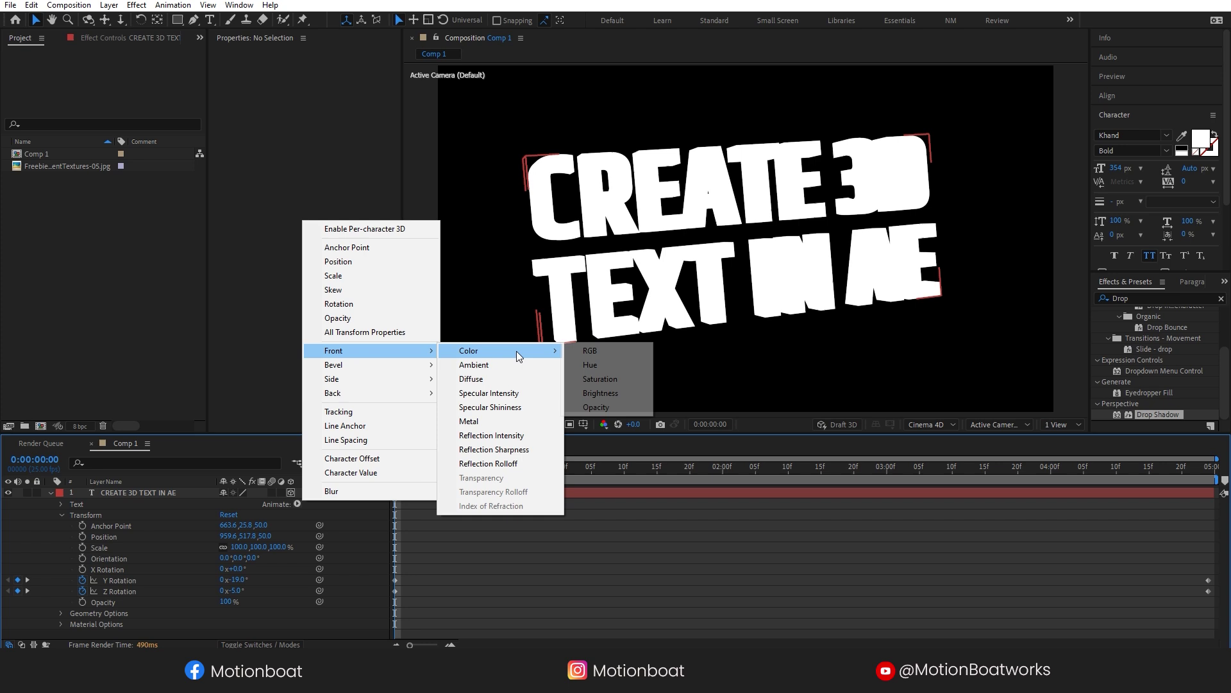
left_click(590, 351)
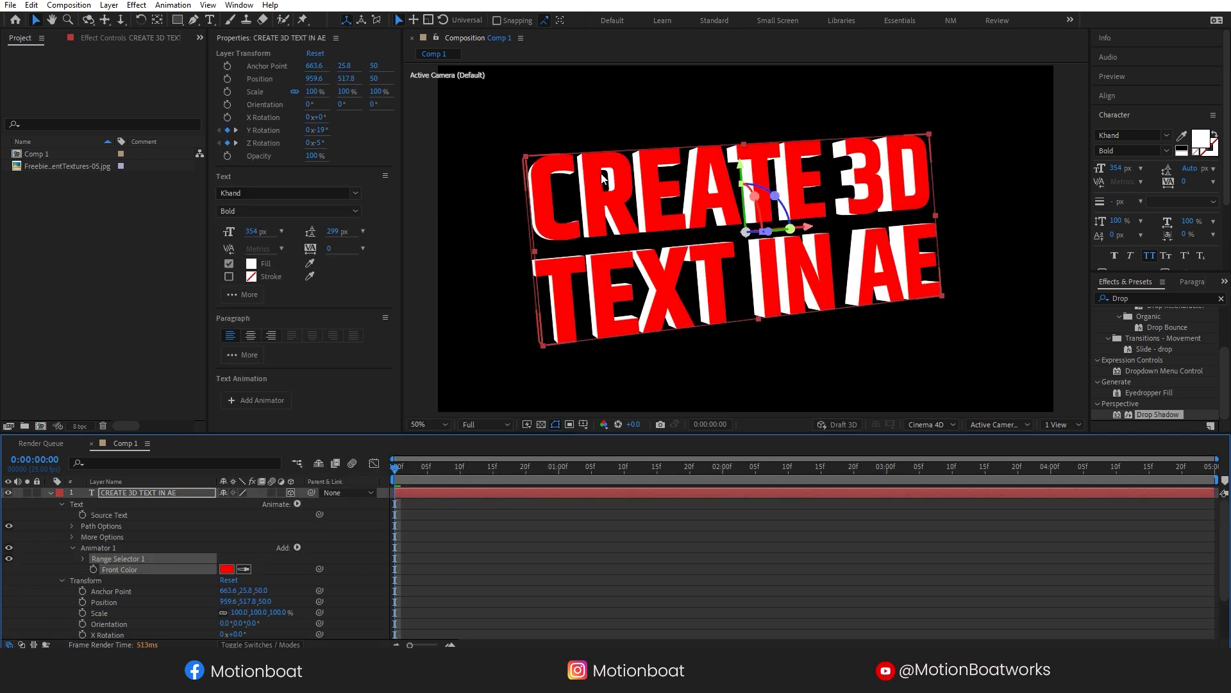
left_click(226, 568)
left_click(497, 291)
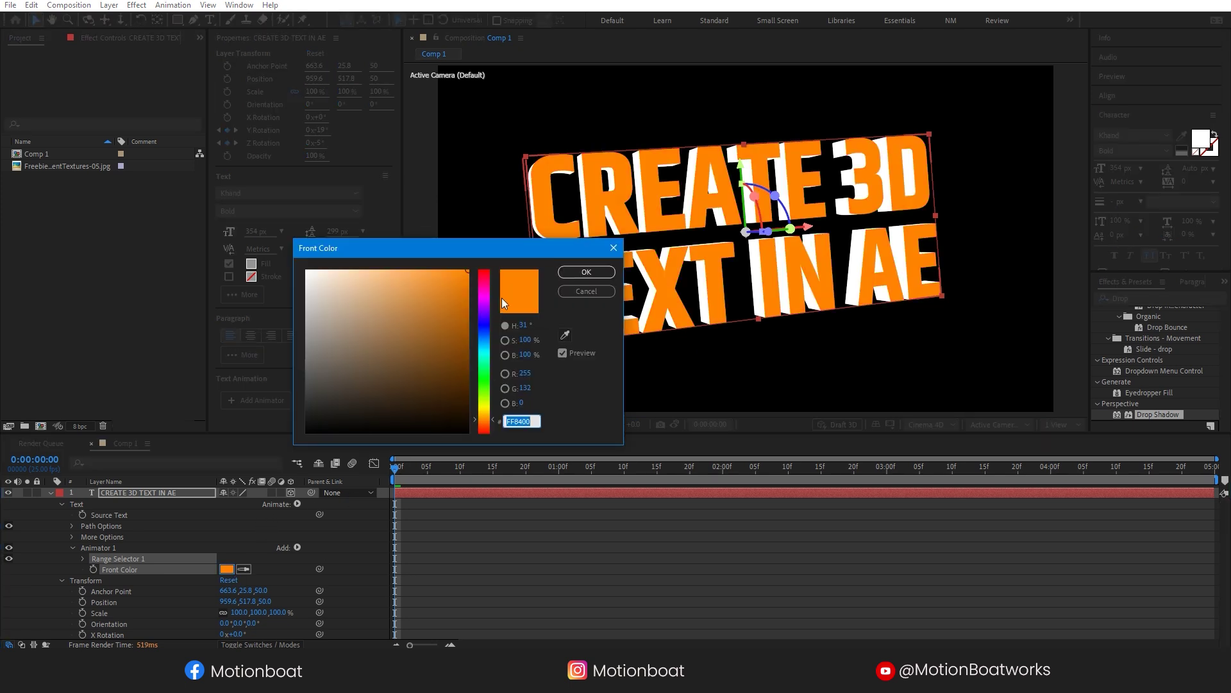
left_click(580, 275)
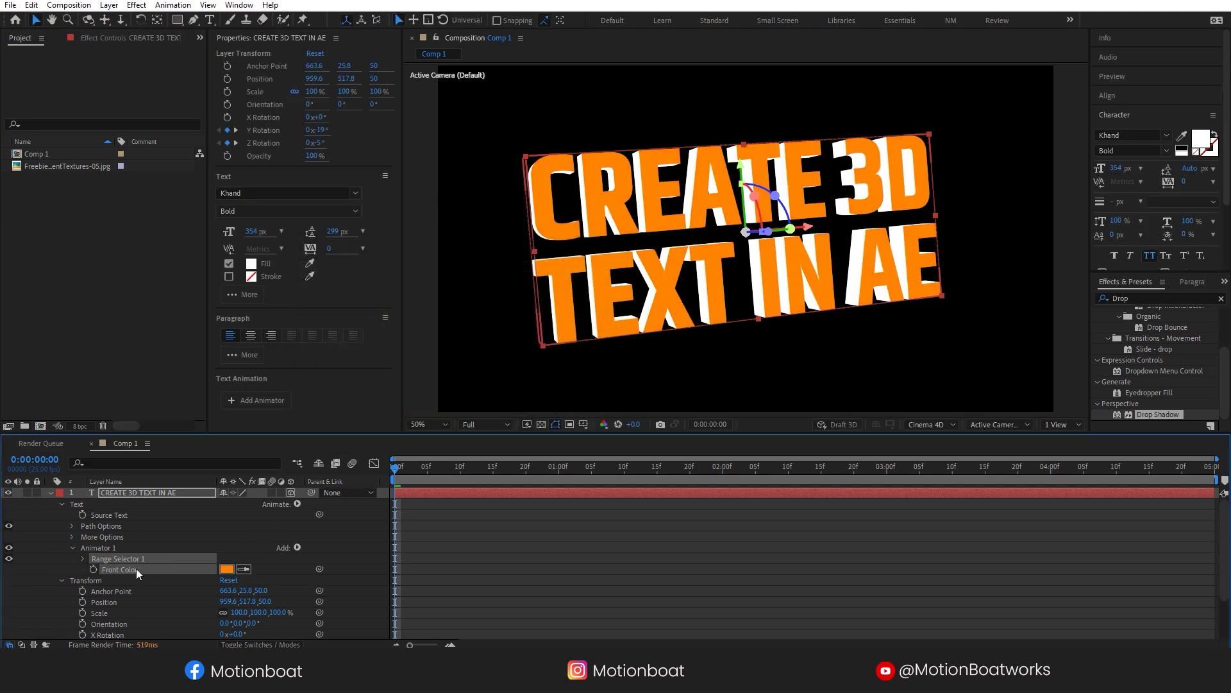
Step: Add a Side Color (RGB) property to Animator 1
left_click(297, 547)
mouse_move(320, 552)
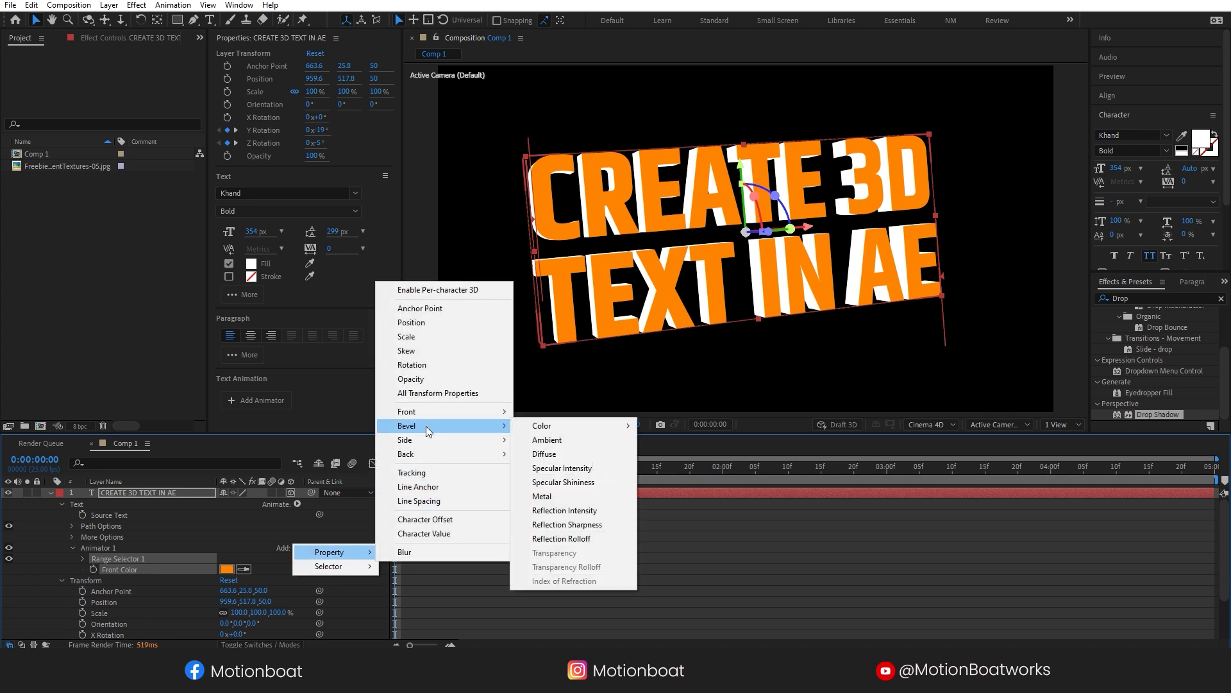
mouse_move(423, 438)
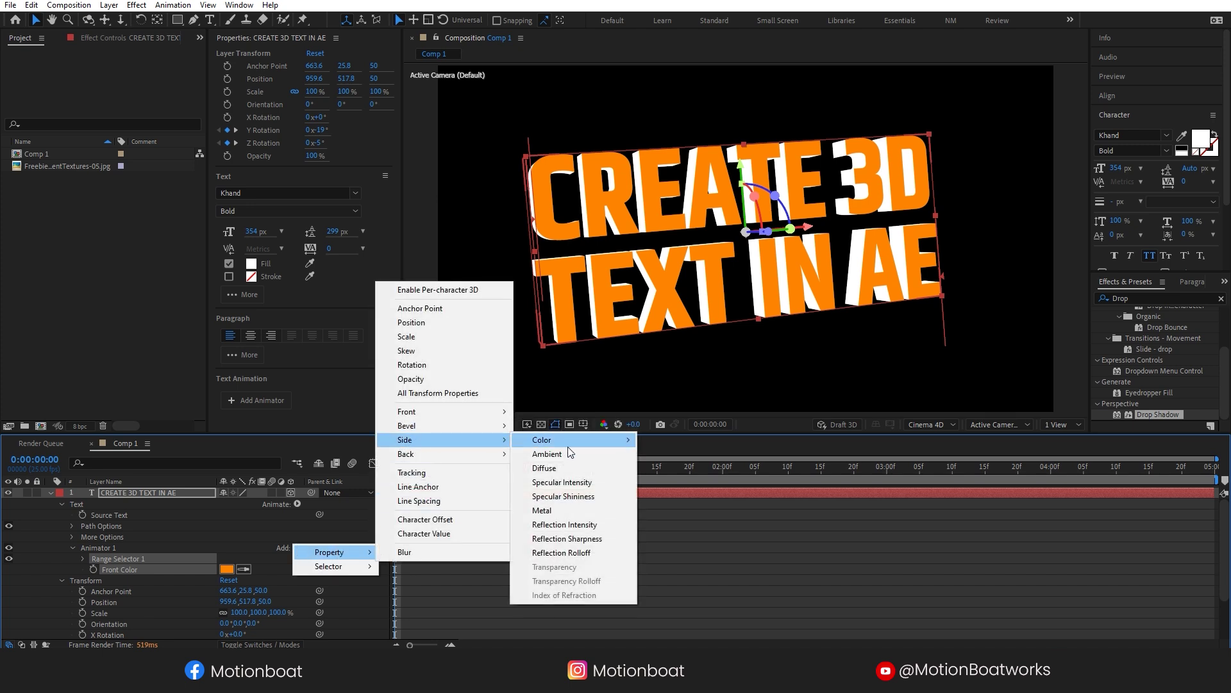
mouse_move(576, 438)
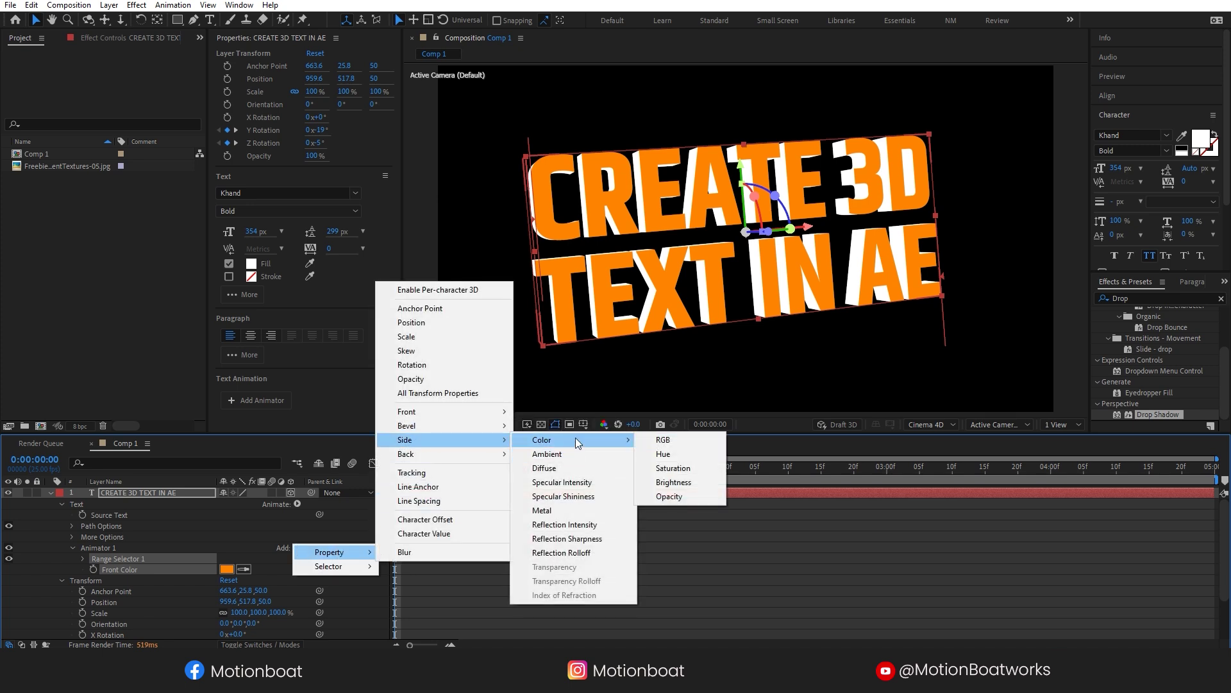
left_click(687, 442)
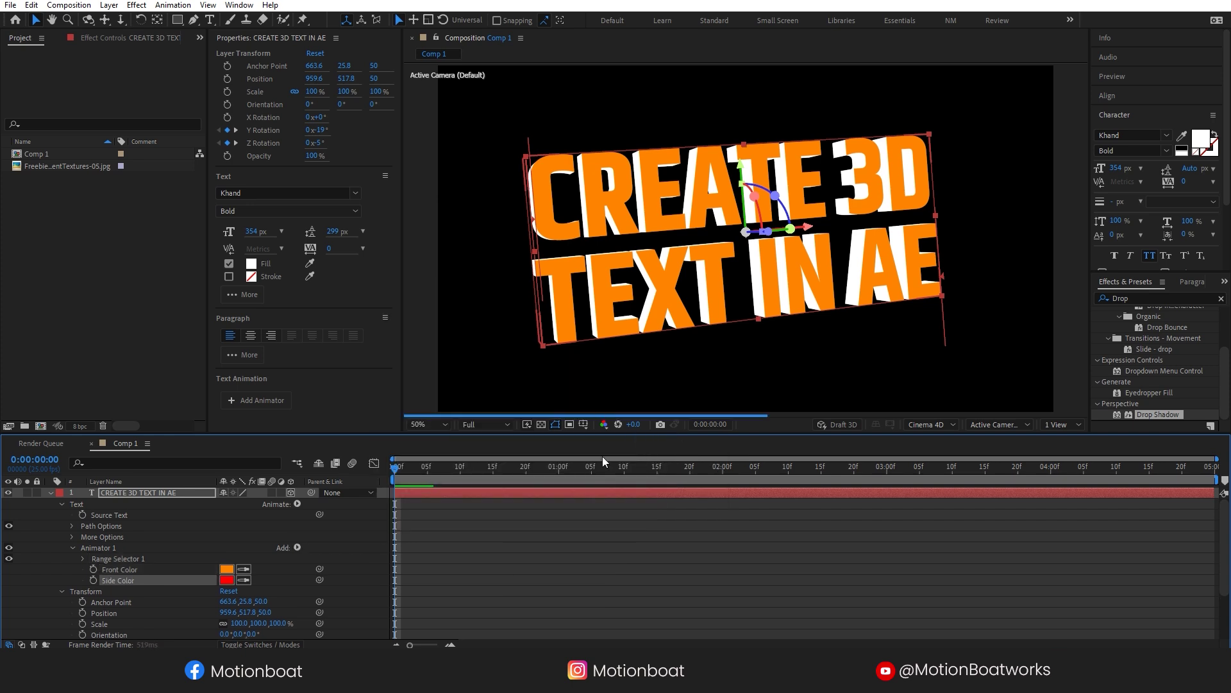
Step: Set the Side Color to near-black 060606 and turn on the transparency grid
left_click(226, 579)
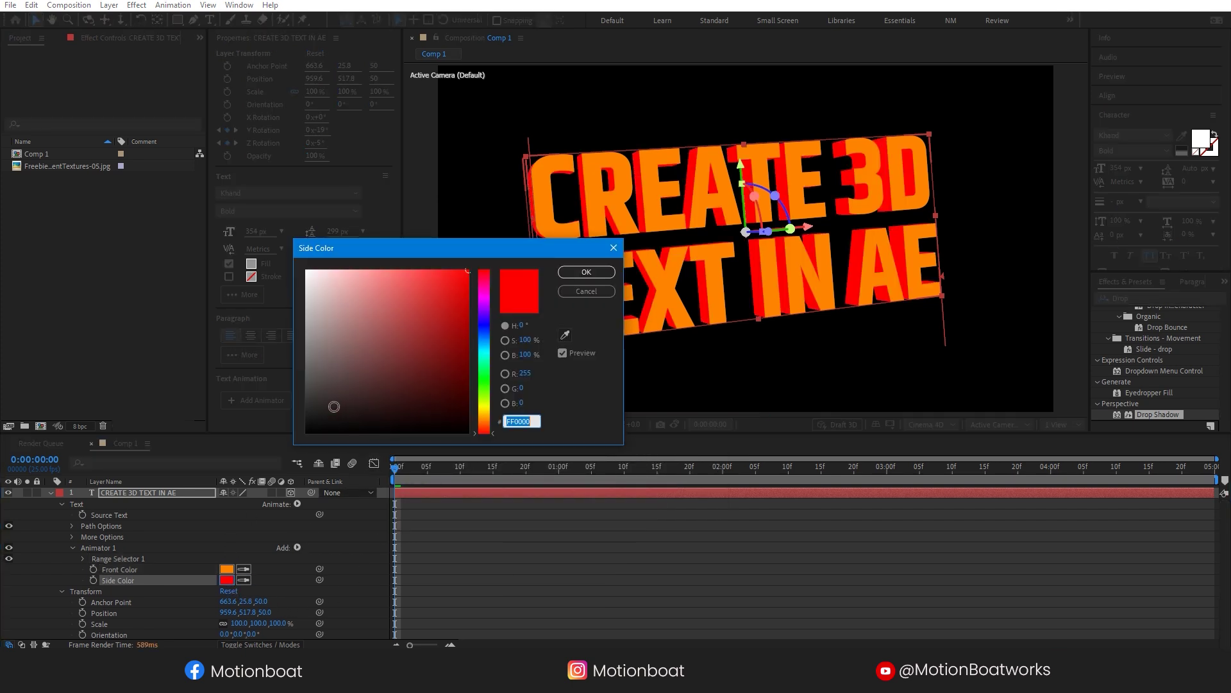
left_click(314, 424)
left_click_drag(314, 424, 307, 427)
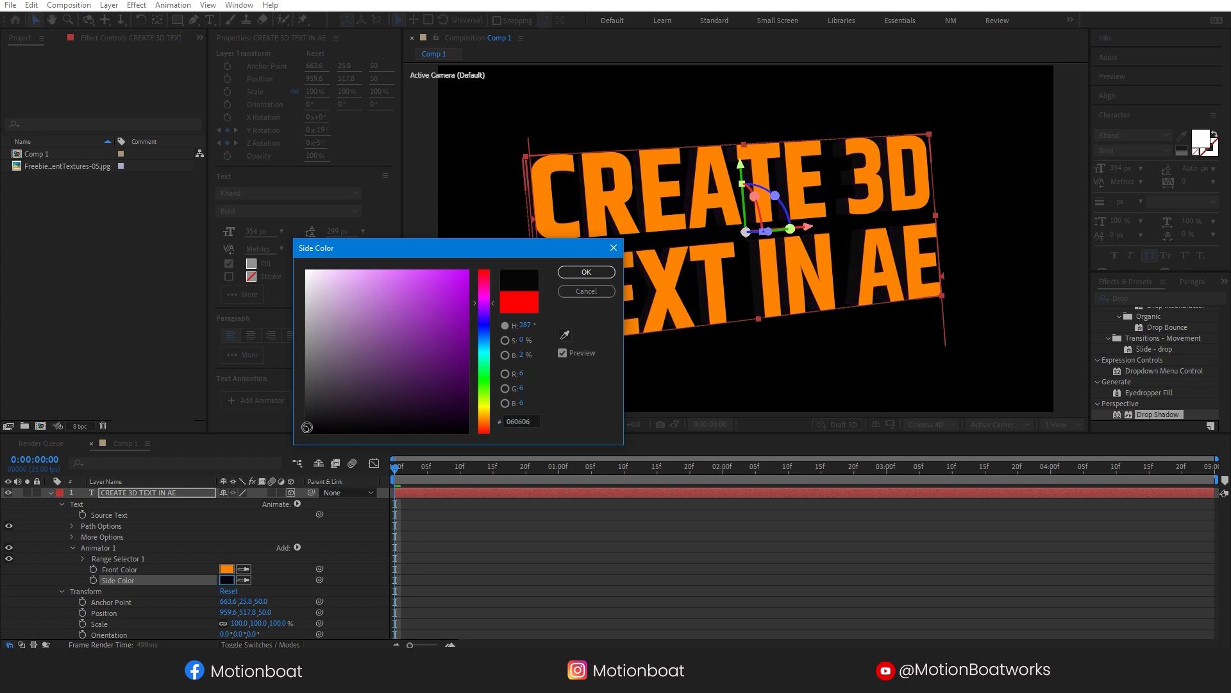
left_click(587, 273)
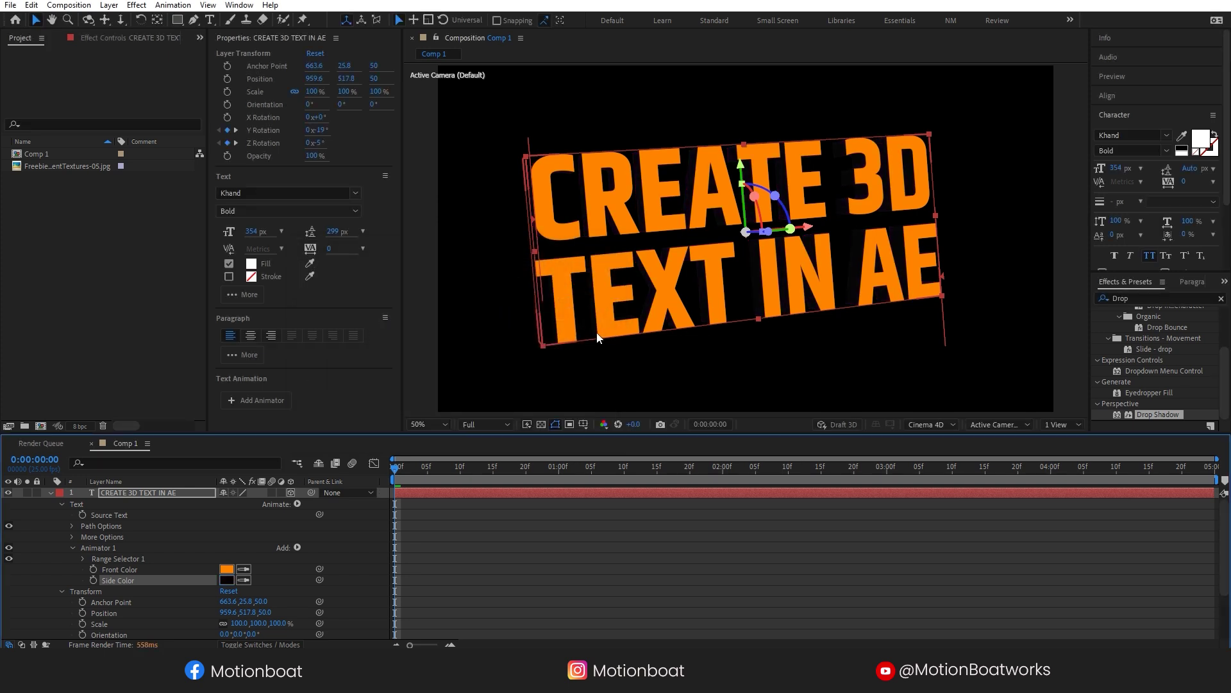
left_click(541, 424)
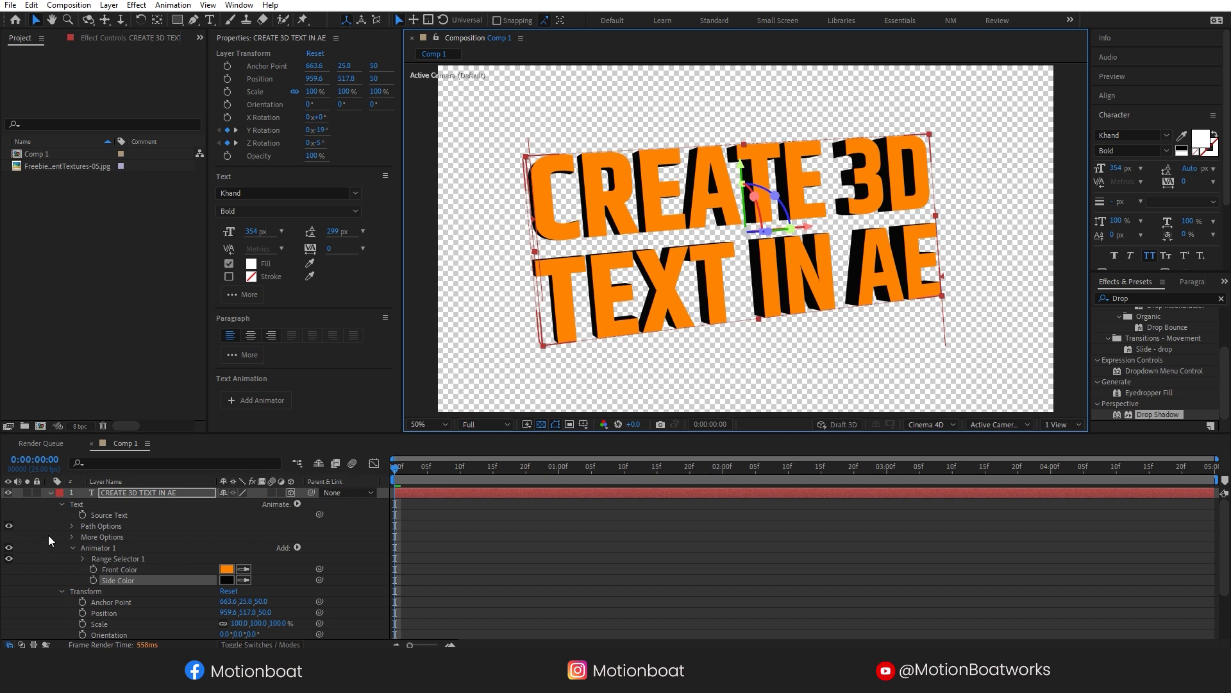
Step: Raise the title's Extrusion Depth from 100 to 150 in Geometry Options
left_click(46, 576)
left_click(71, 548)
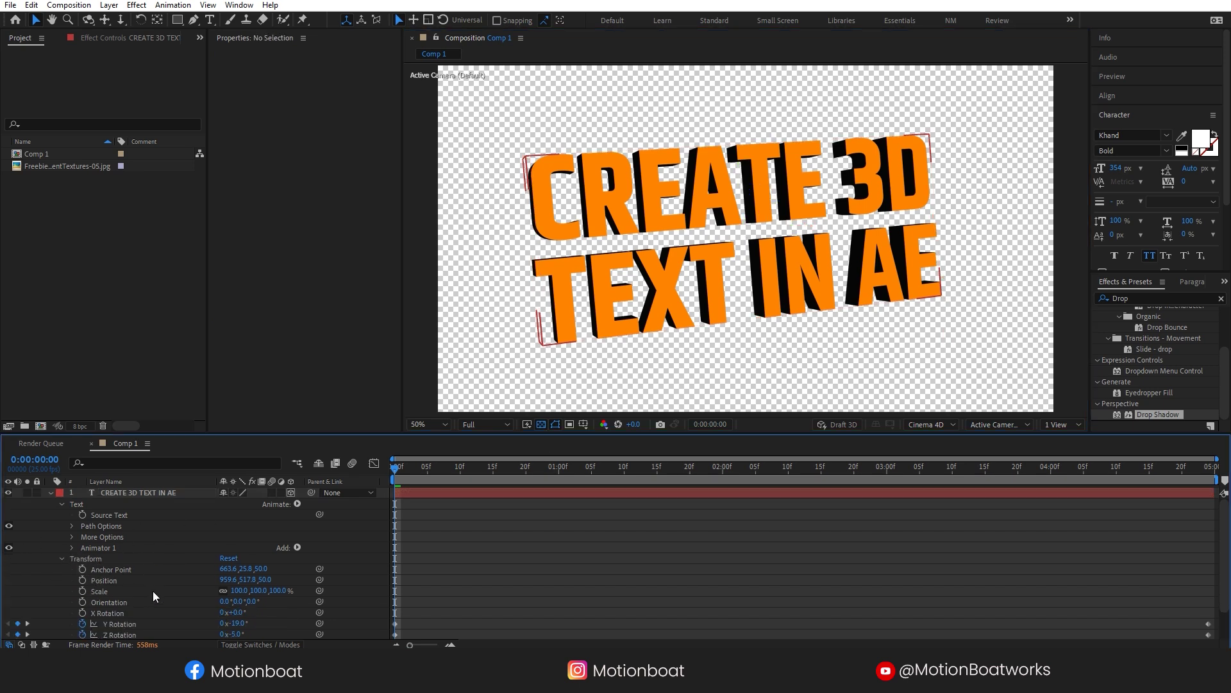
left_click(63, 558)
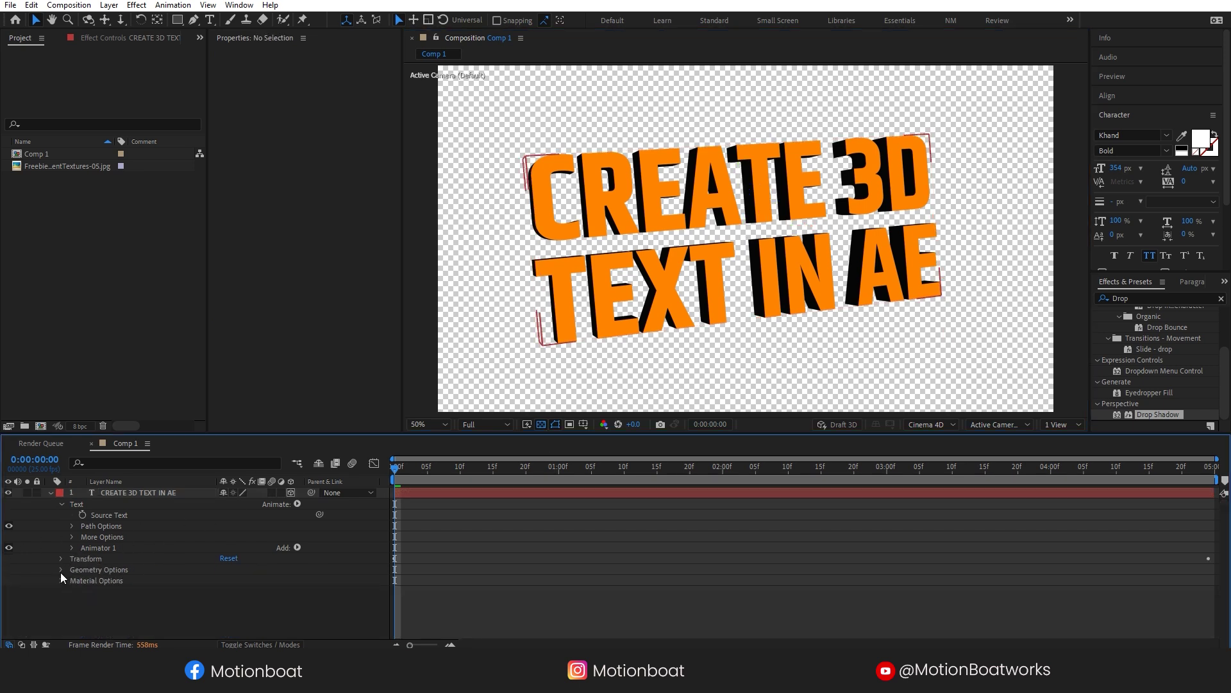
left_click(61, 570)
left_click(228, 612)
type("150")
key("Return")
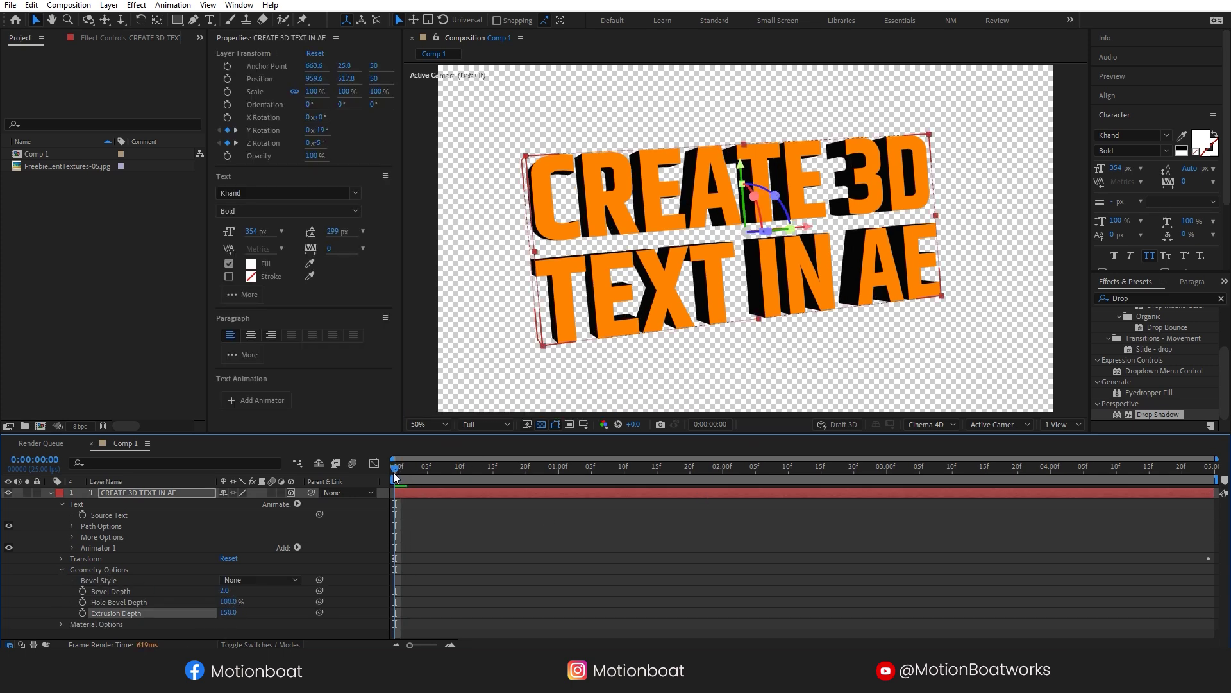
left_click(61, 570)
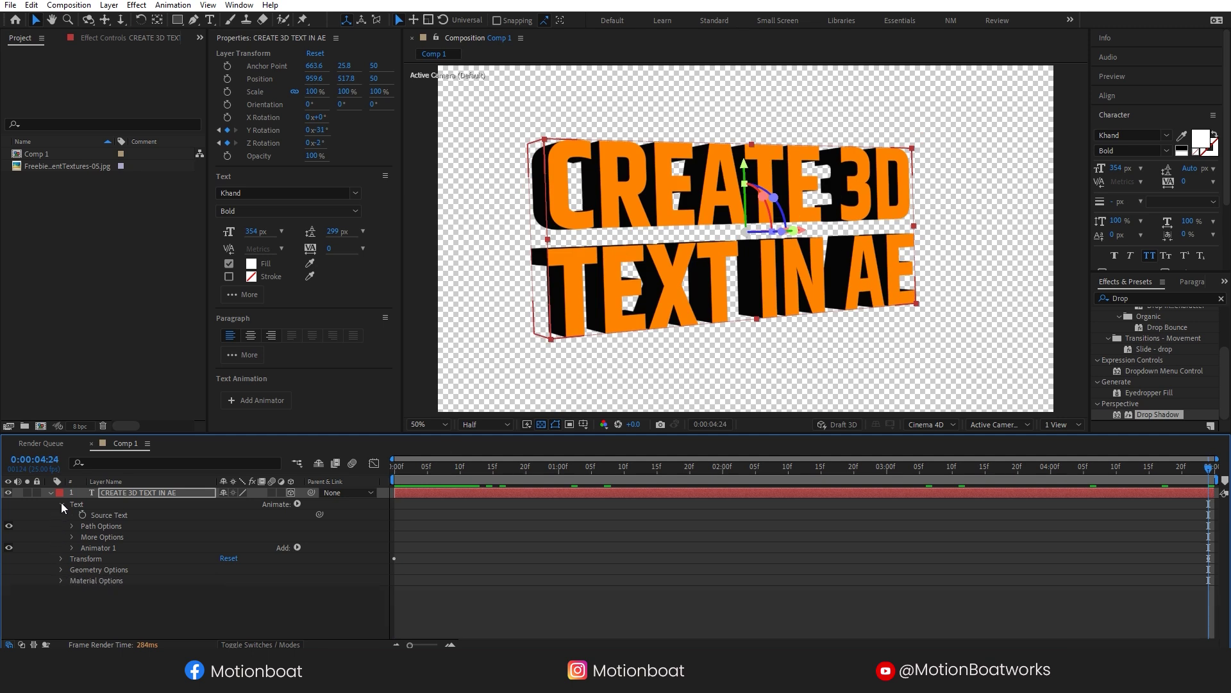
Step: Set the title's last-frame rotation to -33° on Y and -4° on Z
left_click(61, 505)
left_click(74, 567)
left_click(129, 494)
key("r")
left_click(305, 563)
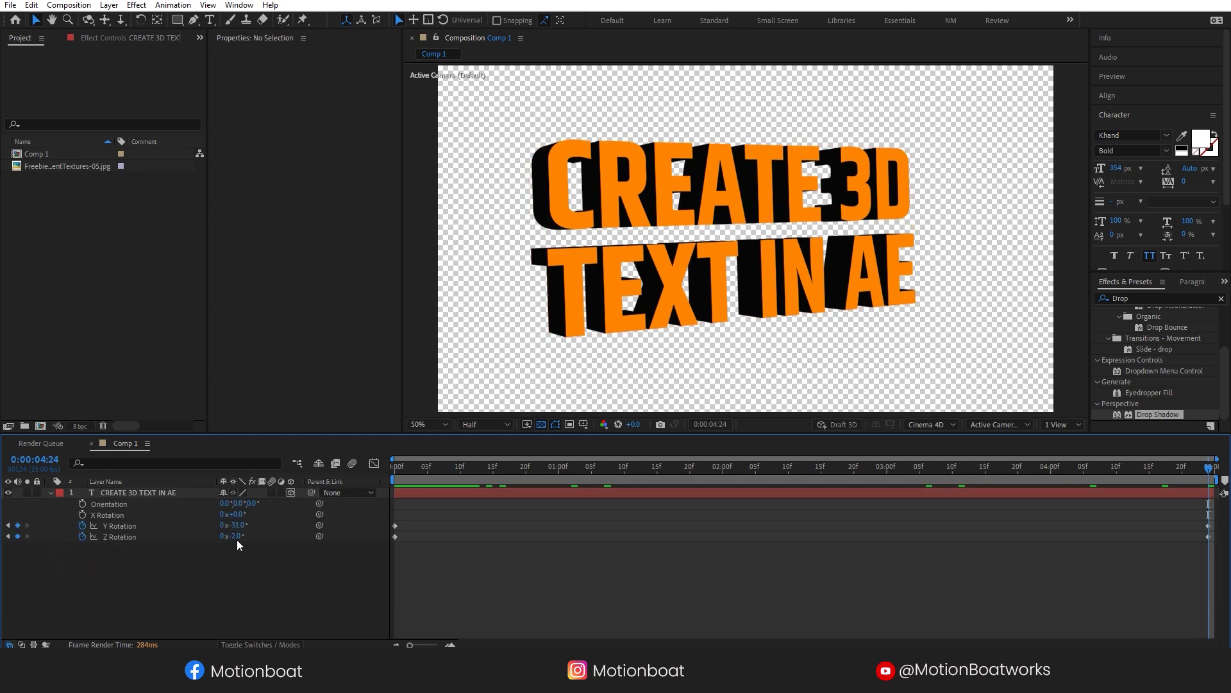
mouse_move(235, 525)
left_mouse_down()
mouse_move(240, 536)
mouse_move(242, 525)
mouse_move(217, 524)
left_mouse_up()
Step: Preview the rotation animation from the start, then return to the last frame
left_click(398, 473)
key("space")
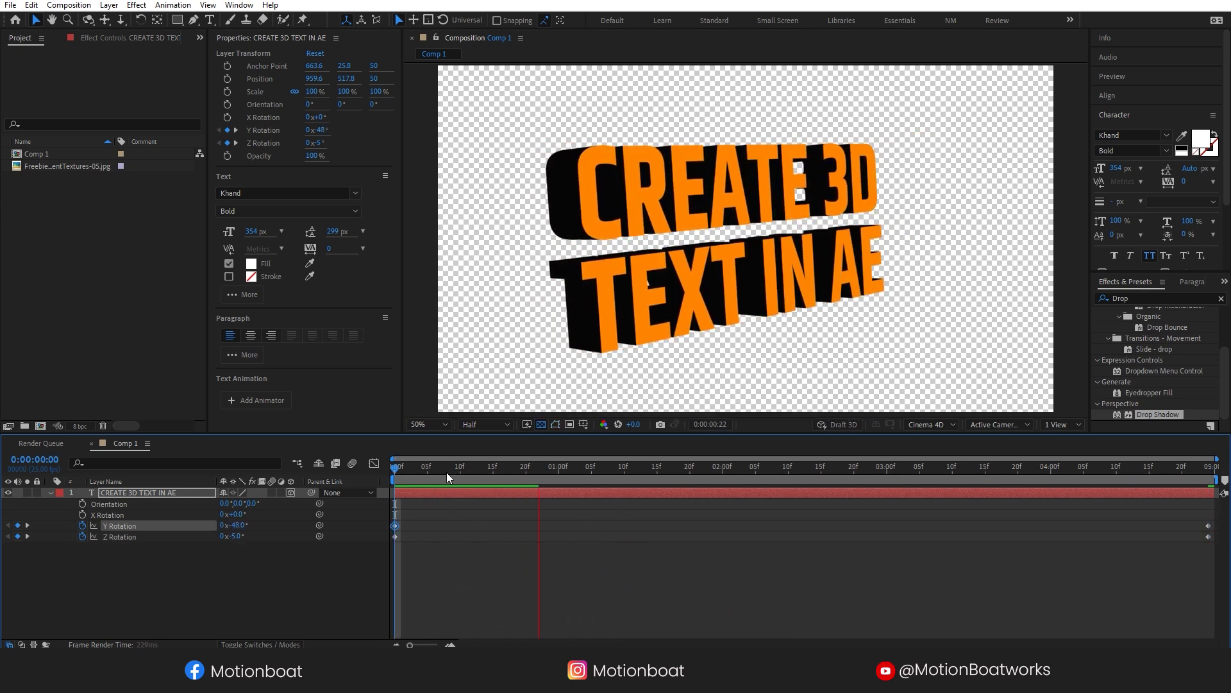
key("space")
key("End")
left_click(41, 540)
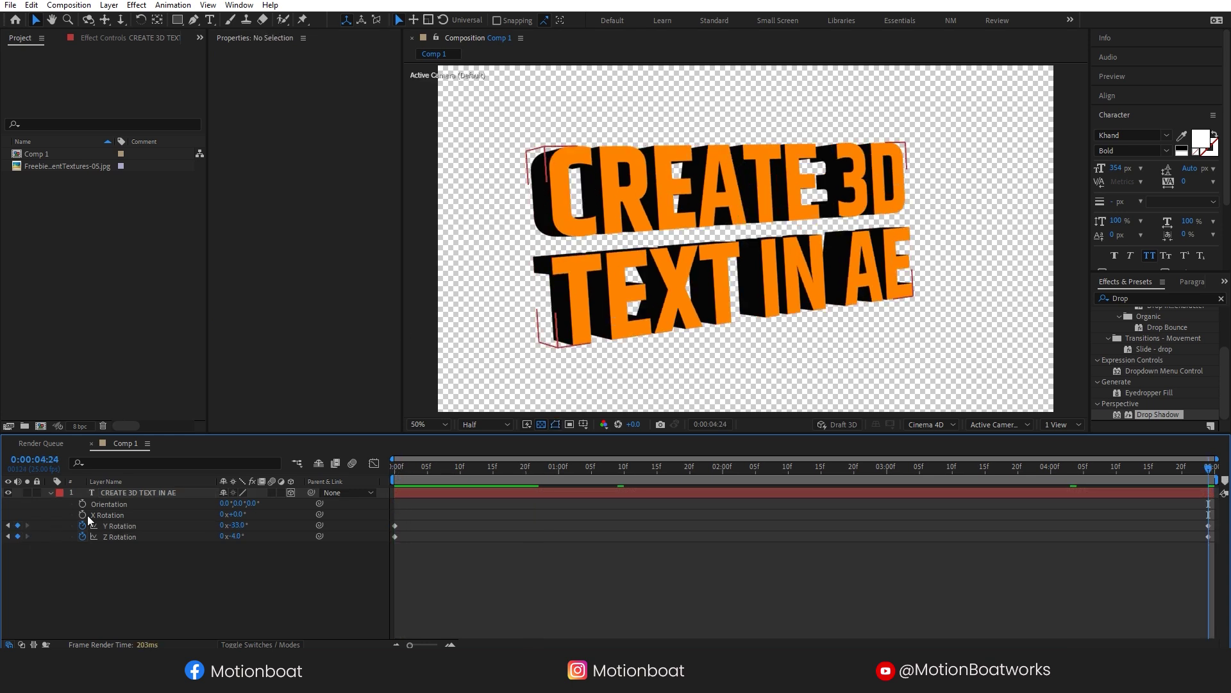
Step: Enable per-character 3D and add a second animator with all transform properties
left_click(51, 494)
left_click(50, 493)
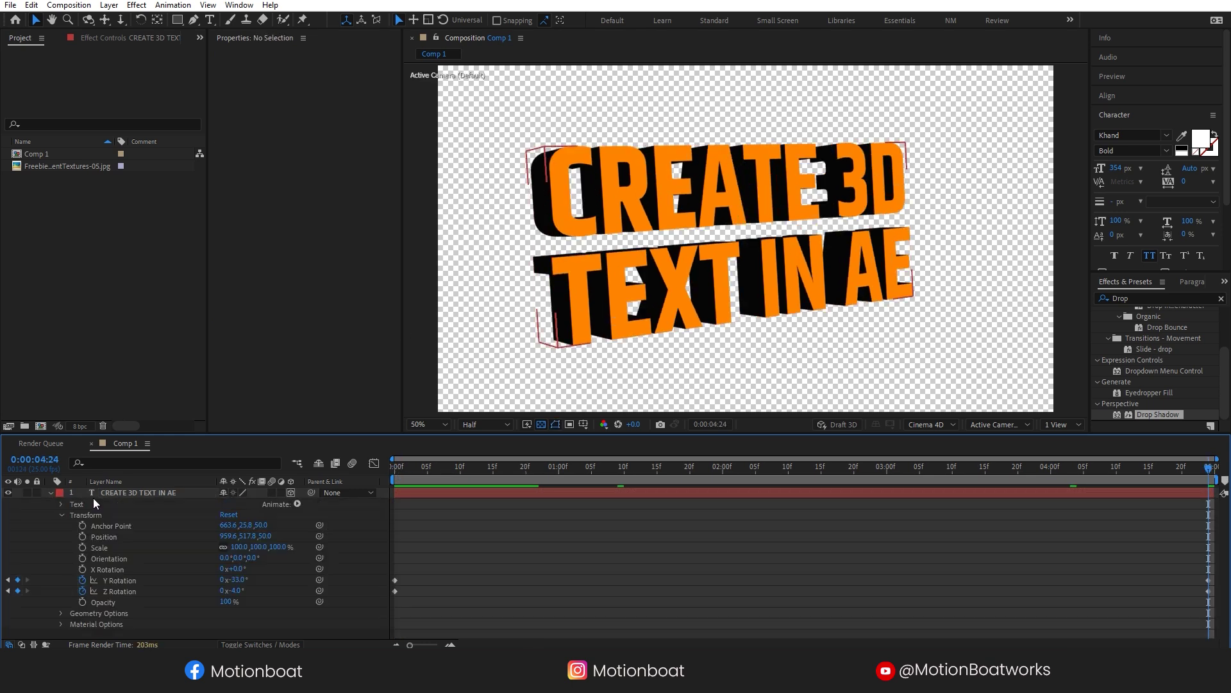
left_click(297, 504)
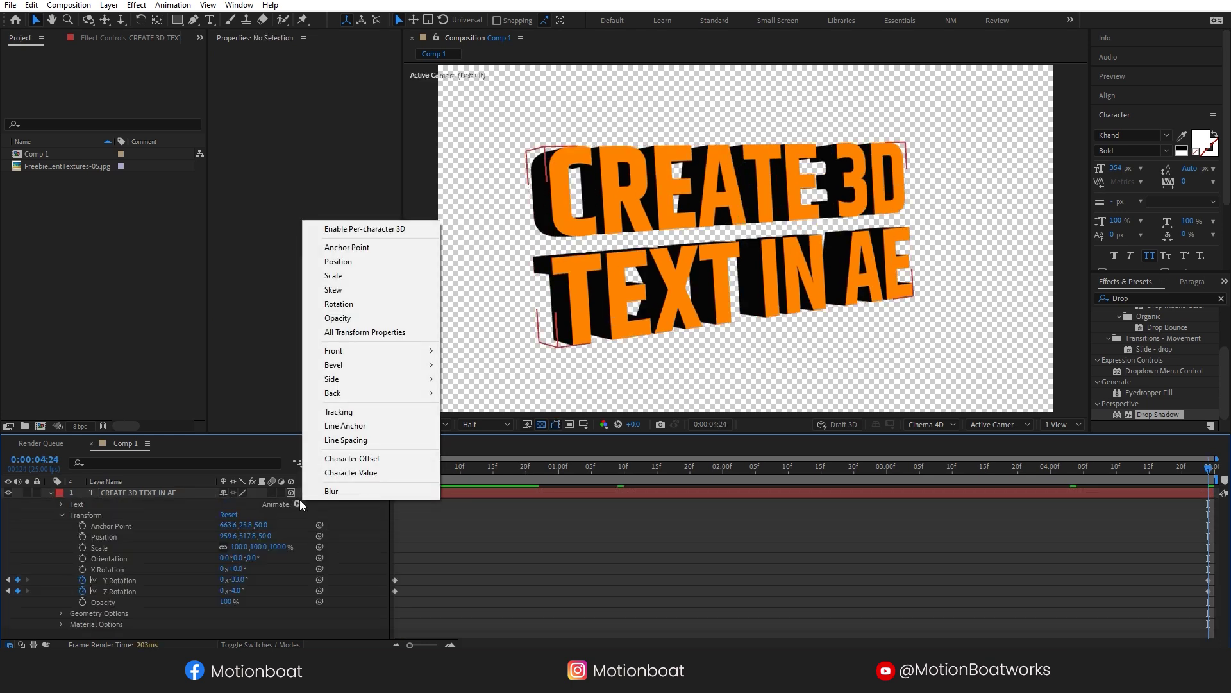
left_click(396, 230)
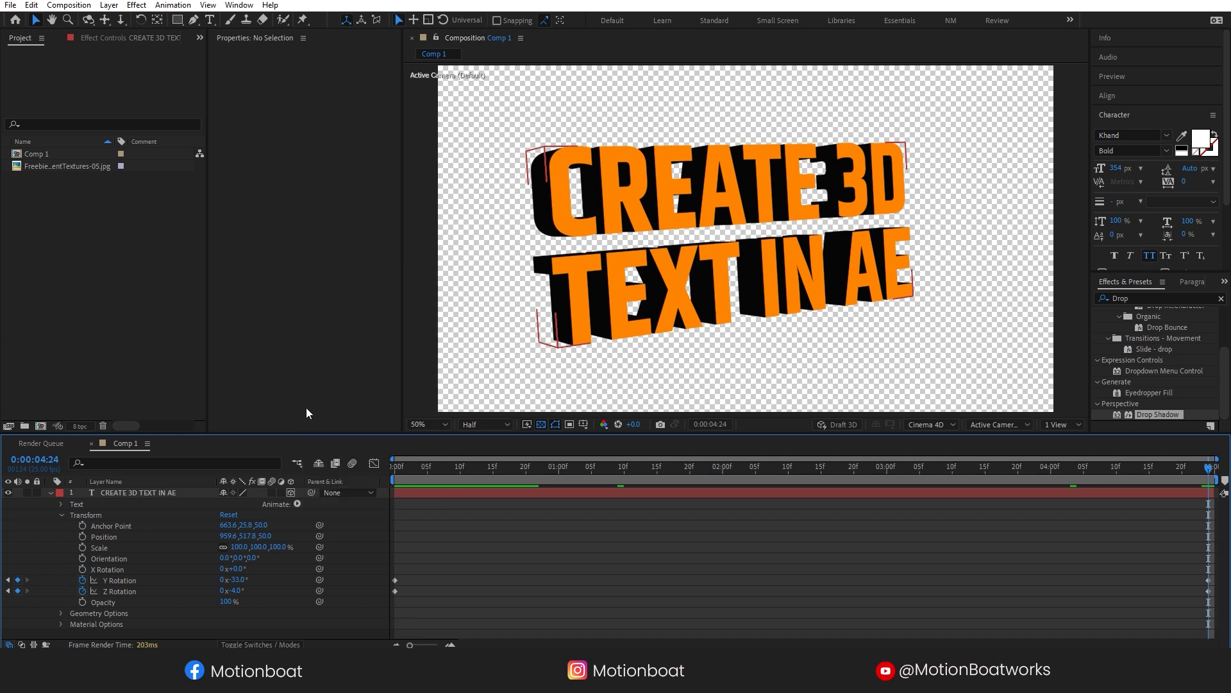
left_click(296, 503)
key("Escape")
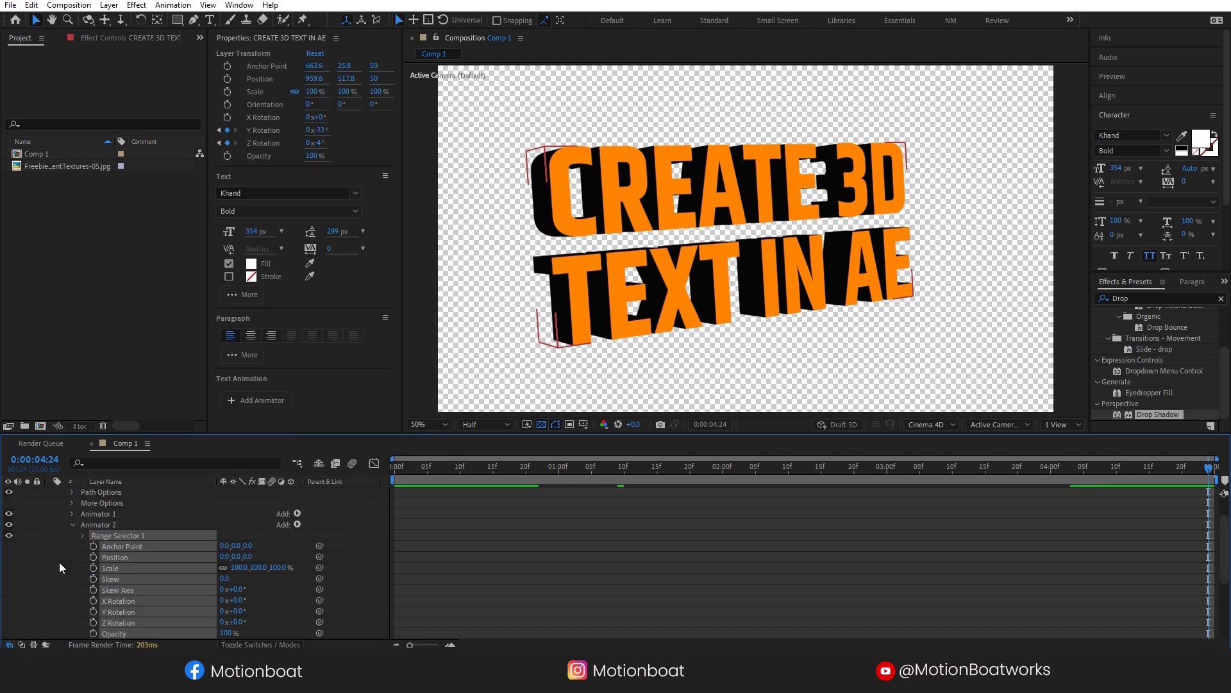
Step: Set the new animator's Scale to 0% and Position Y to 117
left_click(233, 574)
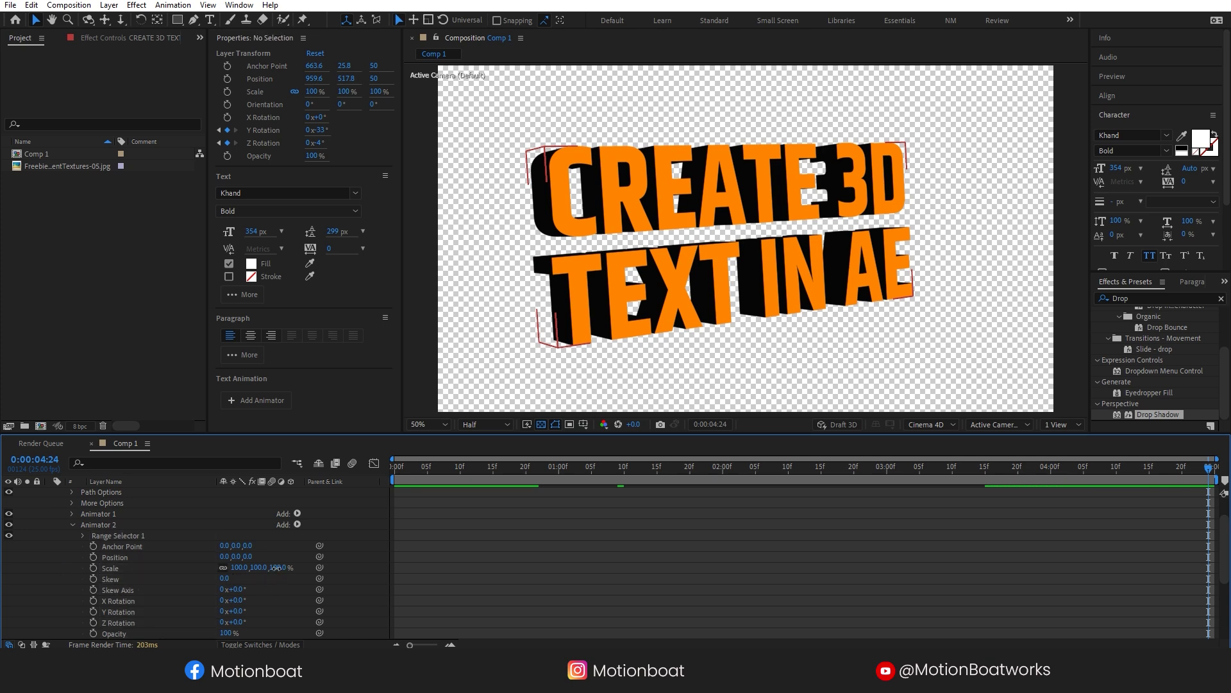
left_click(276, 567)
type("0")
key("Return")
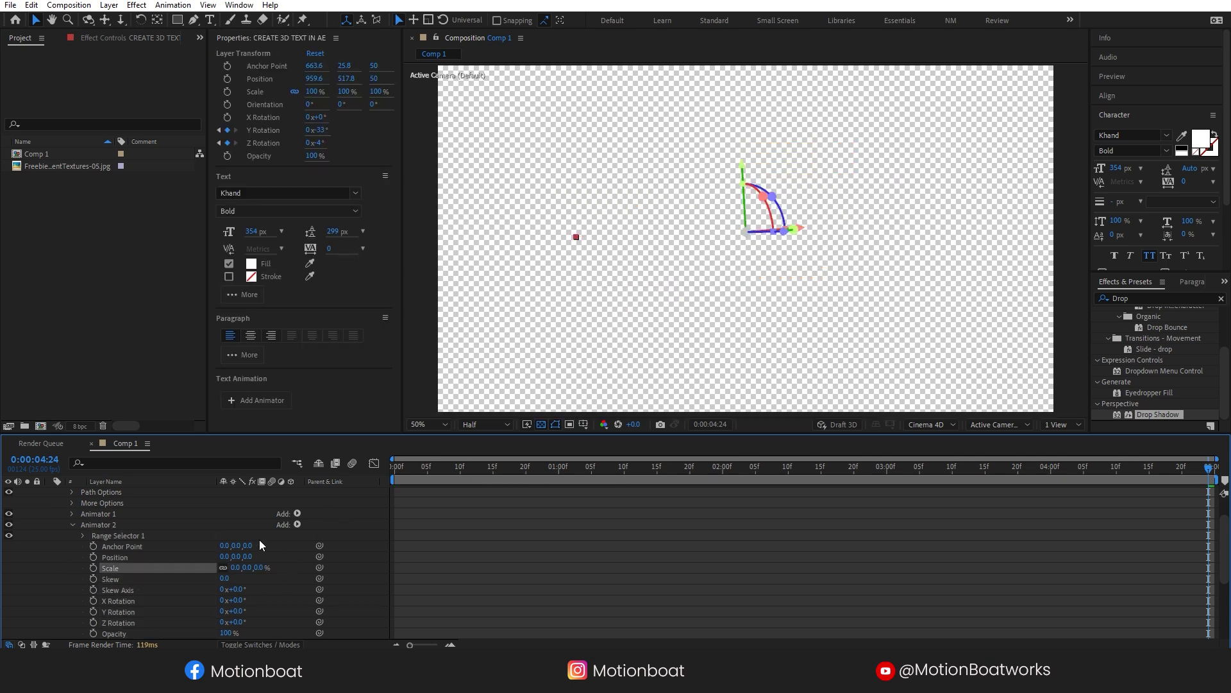
left_click_drag(248, 556, 321, 556)
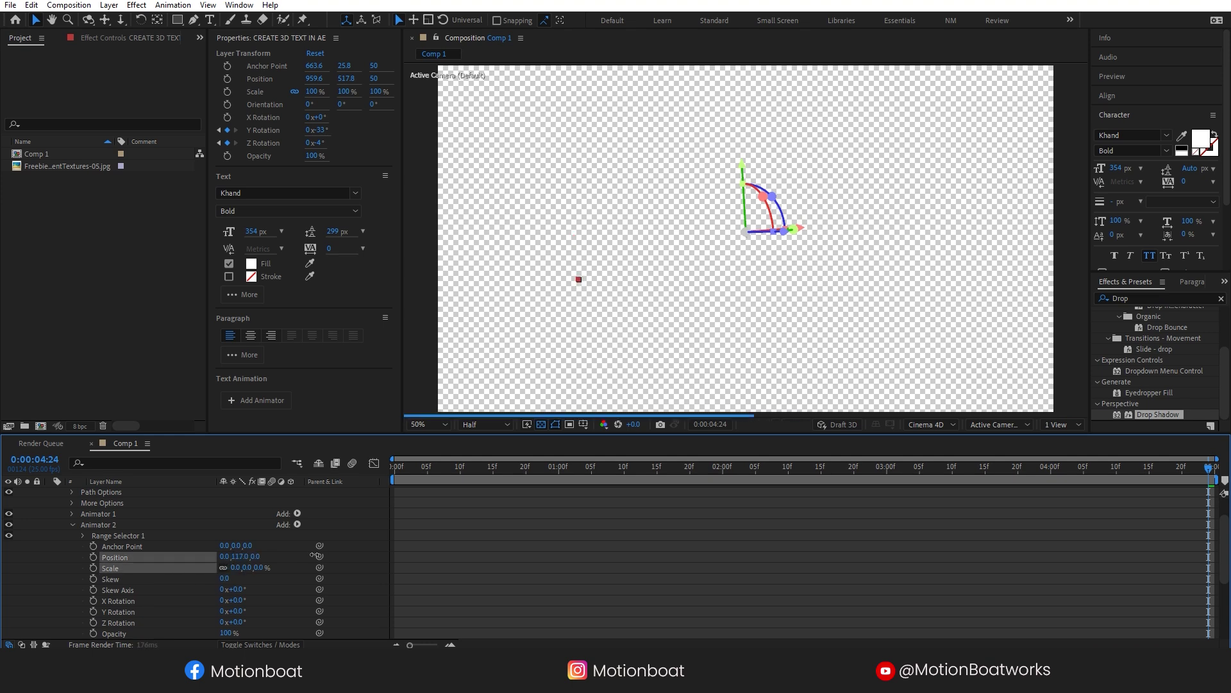
Step: Keyframe Range Selector 1's Start at 0% at 0:00 and 100% at one second
left_click(84, 536)
key("Home")
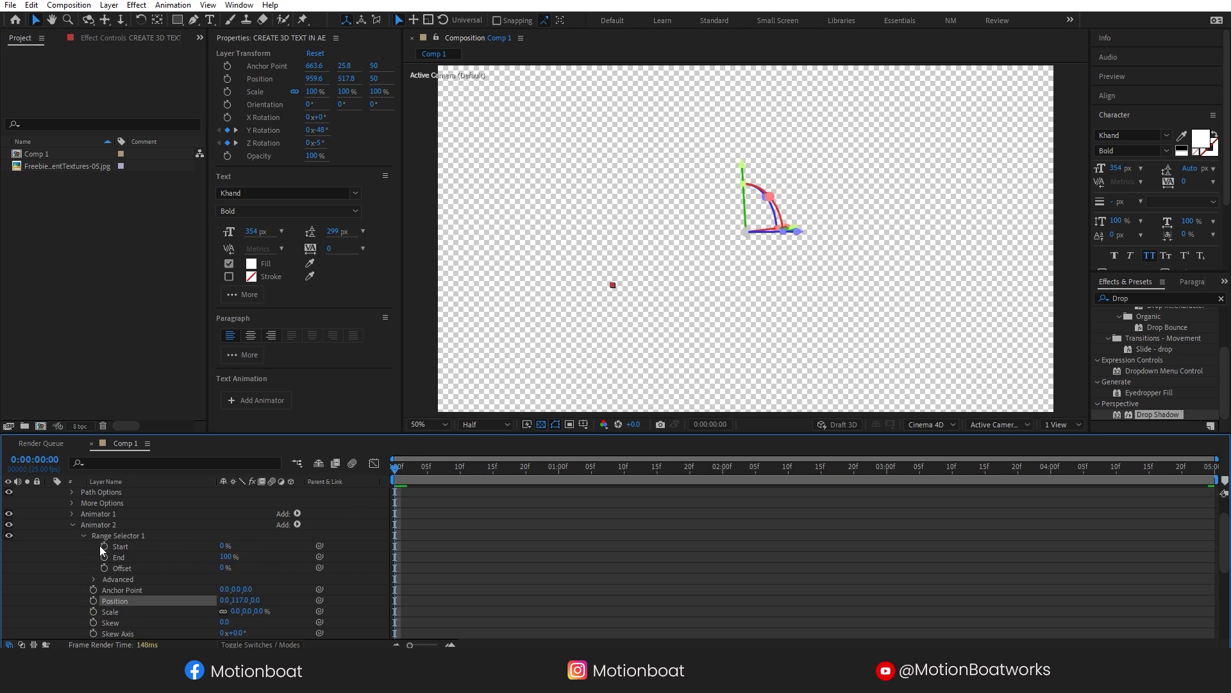
left_click(104, 546)
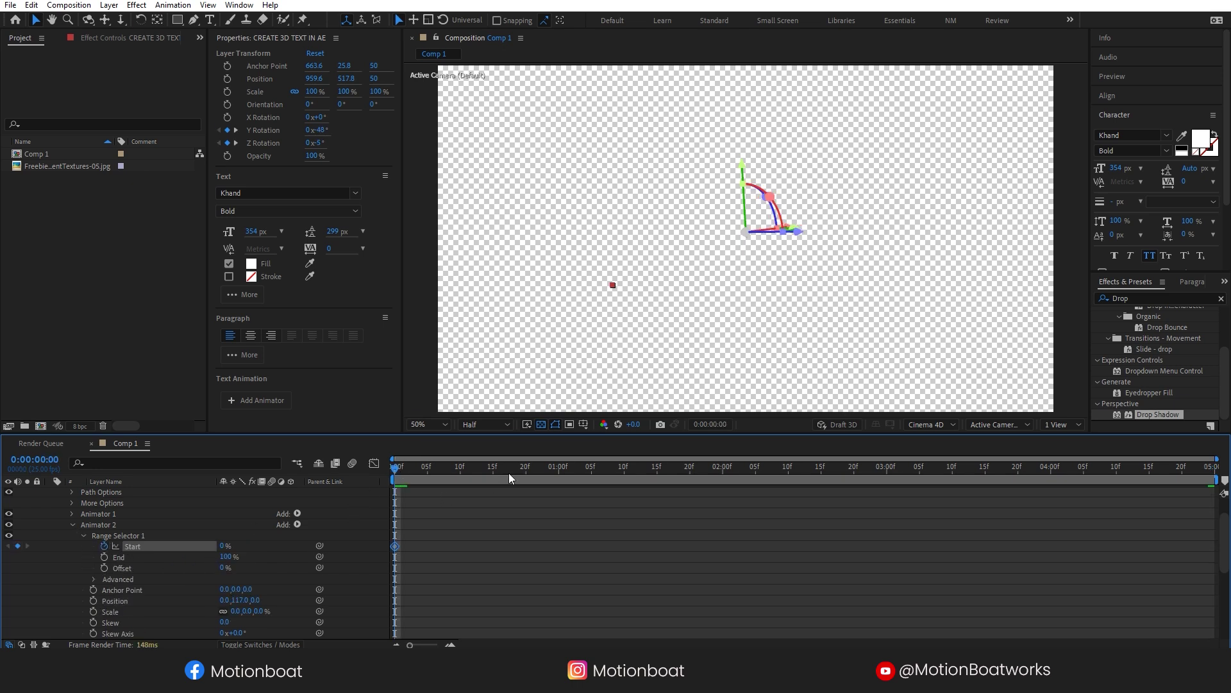
left_click(558, 471)
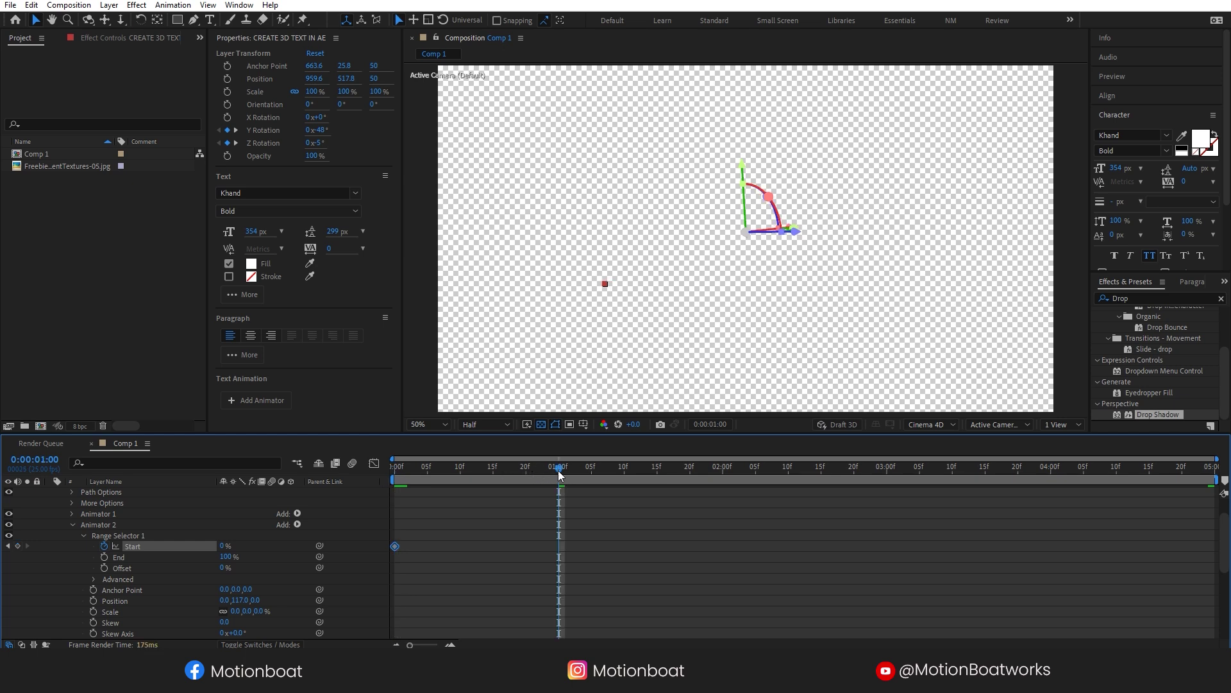
left_click(222, 547)
type("100")
key("Return")
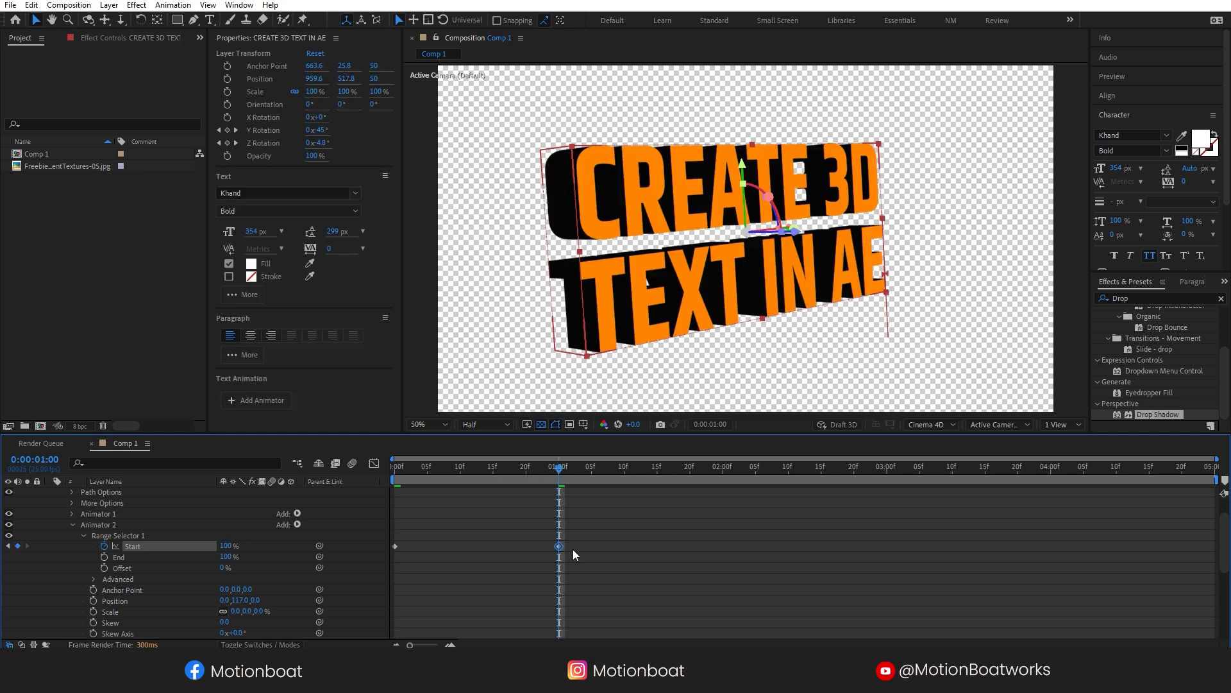
Step: Scrub back and preview the letters scaling in one after another
left_click_drag(556, 471, 326, 490)
key("space")
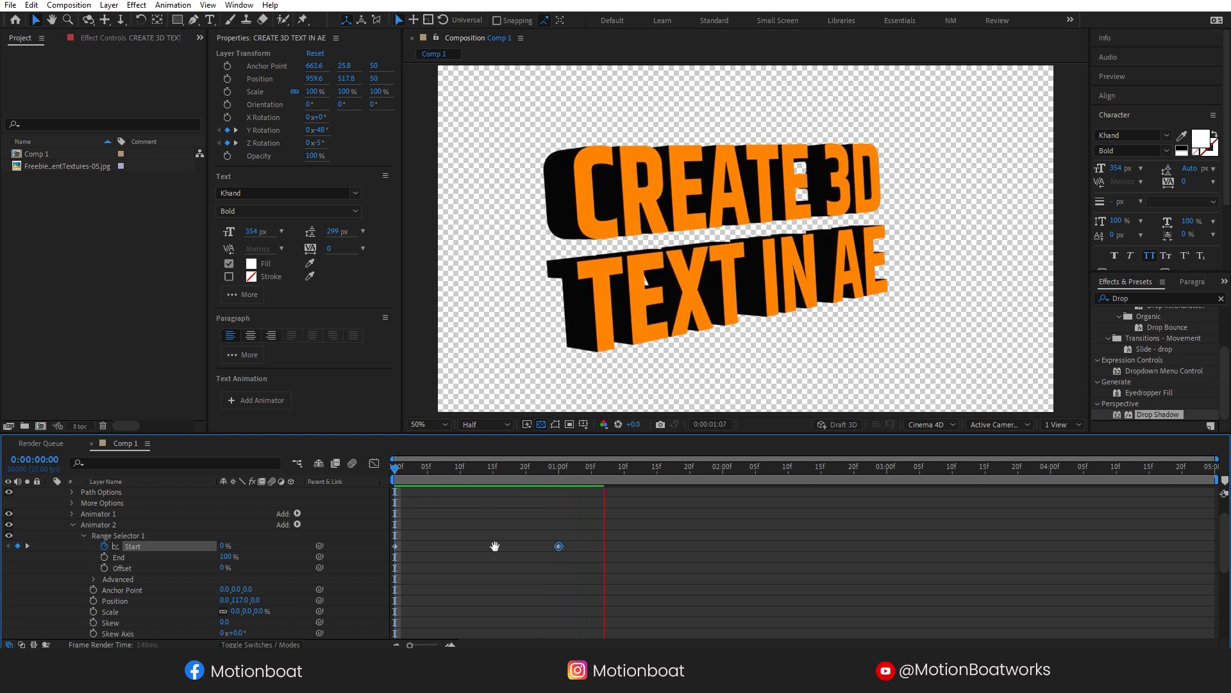
left_click(391, 556)
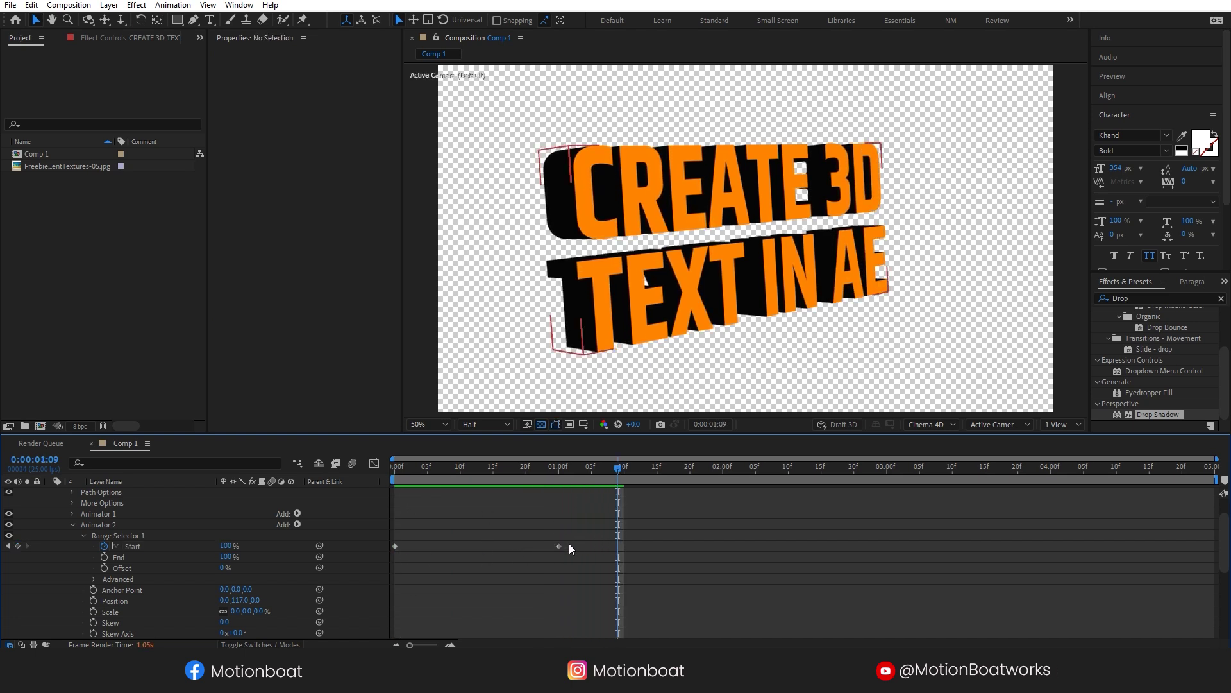
left_click_drag(570, 548, 381, 558)
key("space")
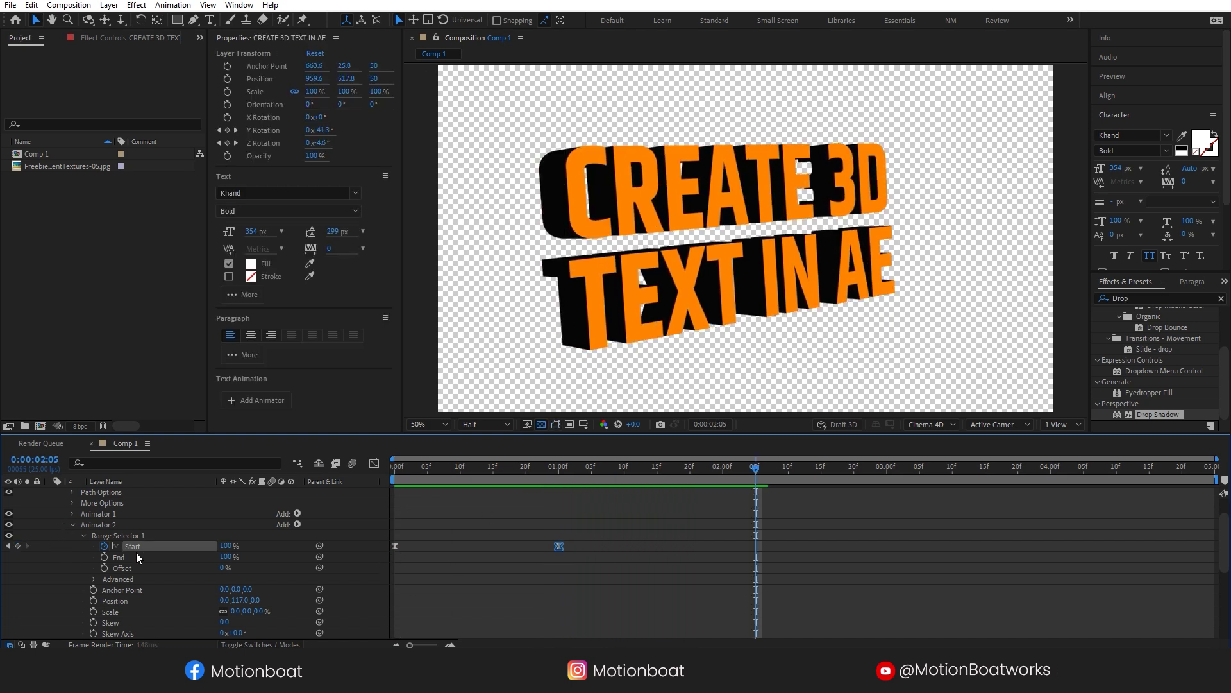
scroll(96, 532, "up", 2)
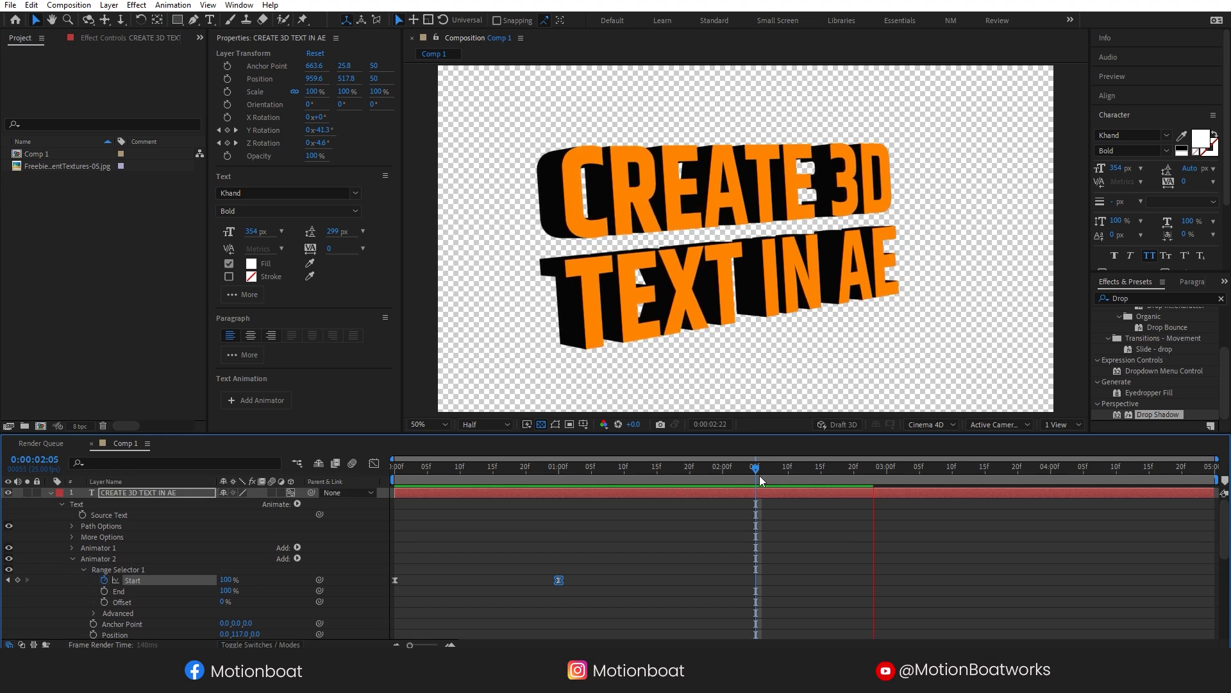
key("space")
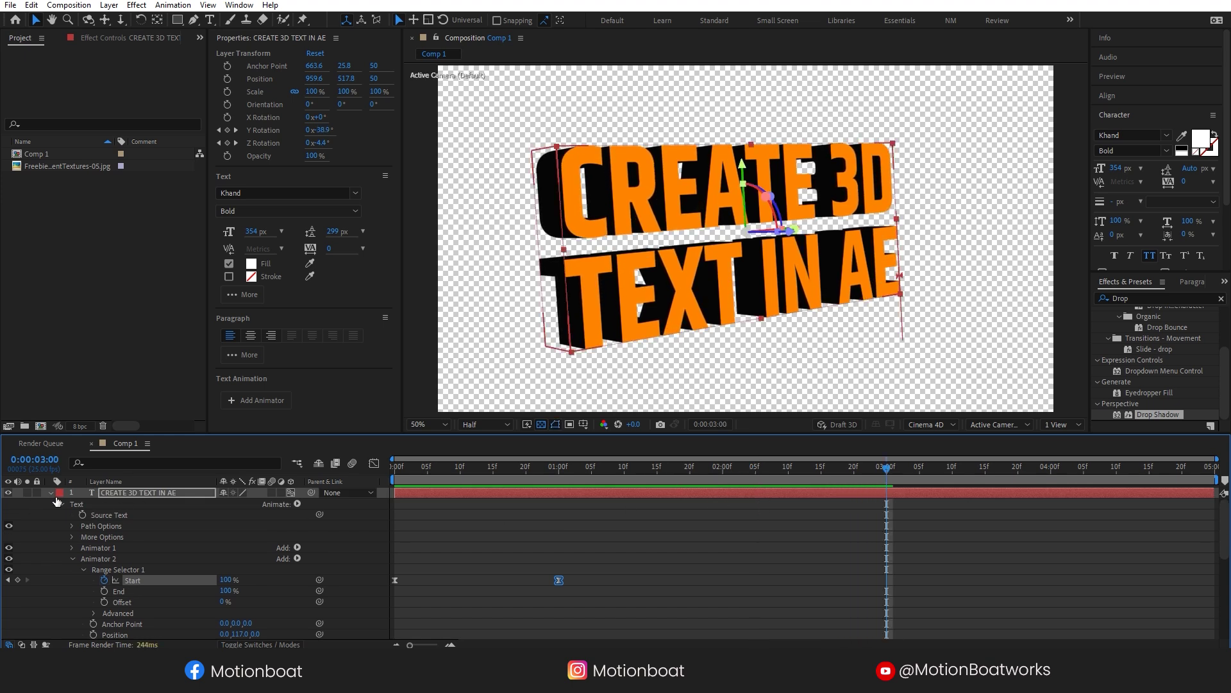
Step: Pre-compose the extruded text layer into a new composition named '3D text', moving all attributes
left_click(49, 492)
left_click(112, 521)
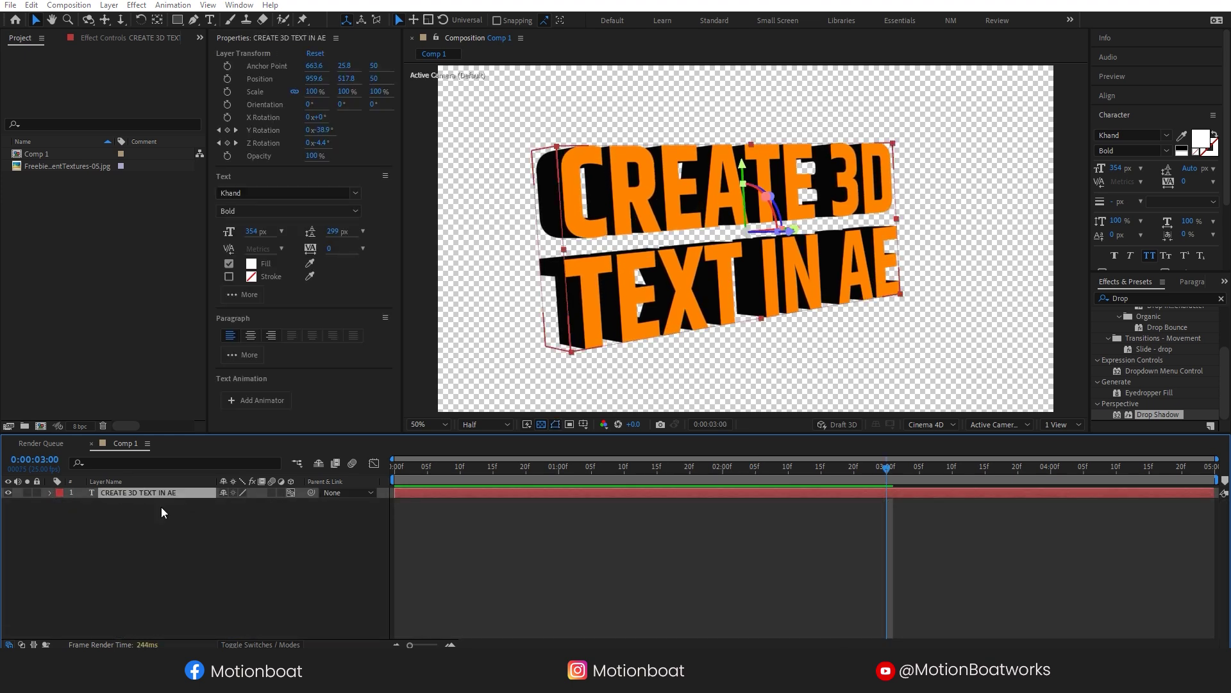
left_click(138, 493)
key("ctrl+shift+c")
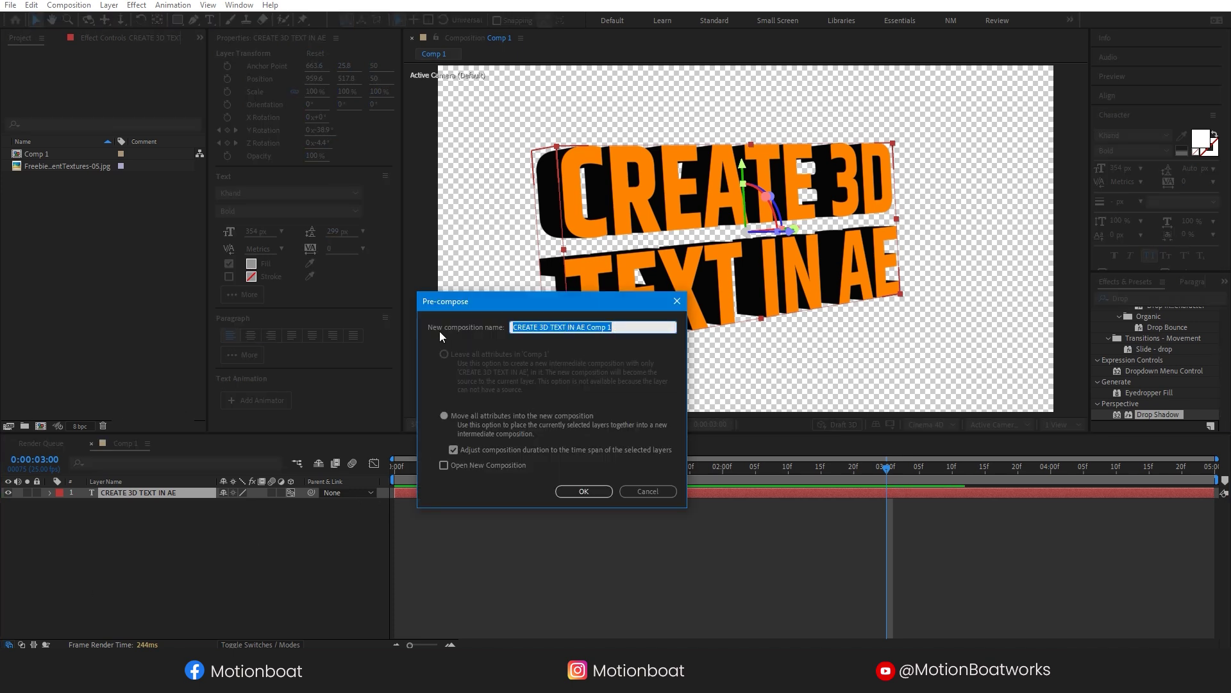
key("BackSpace")
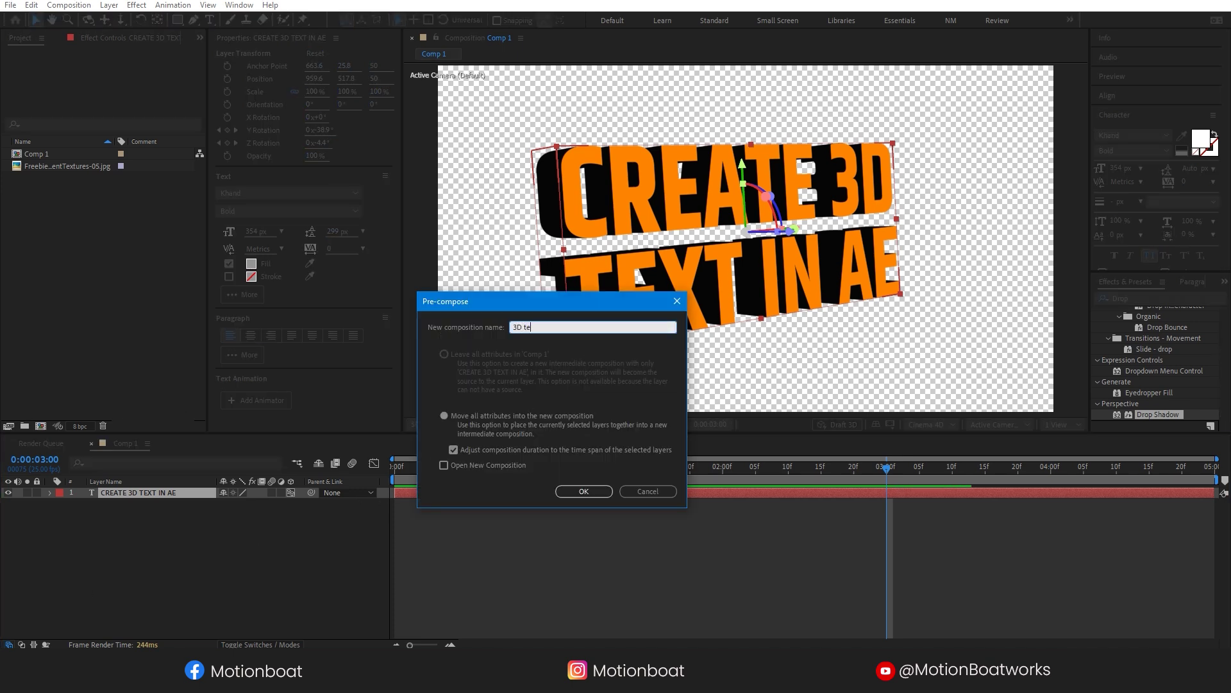
key("Return")
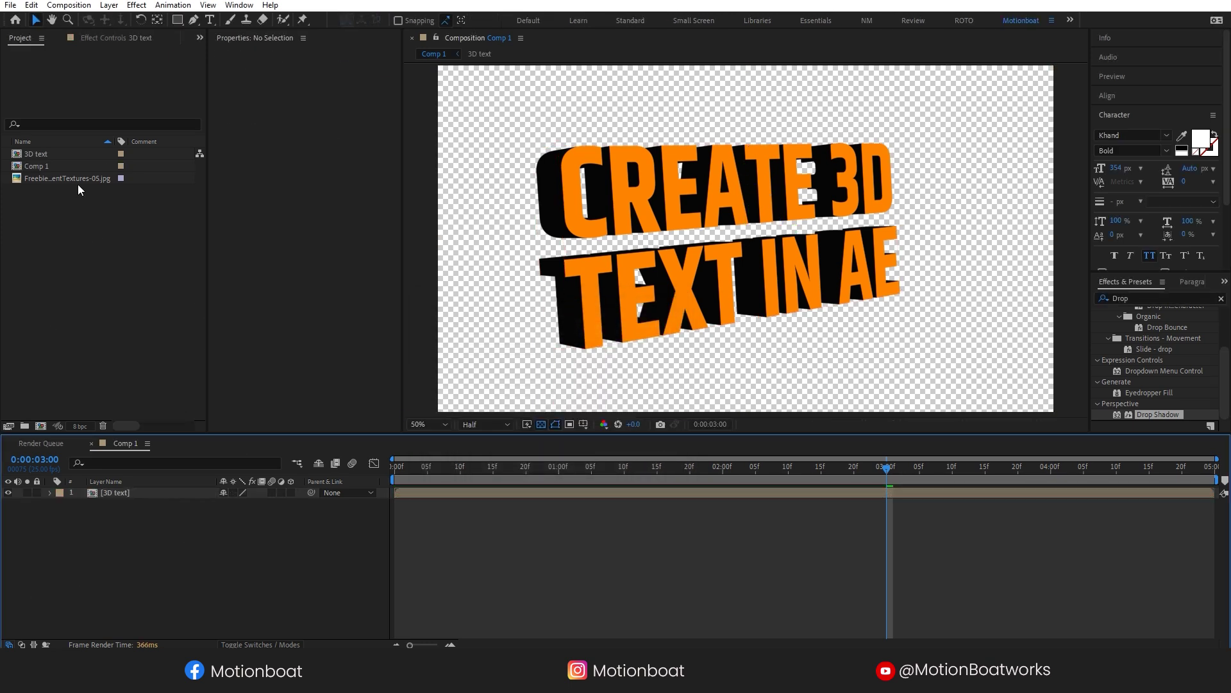
Step: Add Freebie-GradientTextures-05.jpg below the 3D text layer and scale it to 38%
left_click(104, 181)
left_click_drag(79, 181, 207, 531)
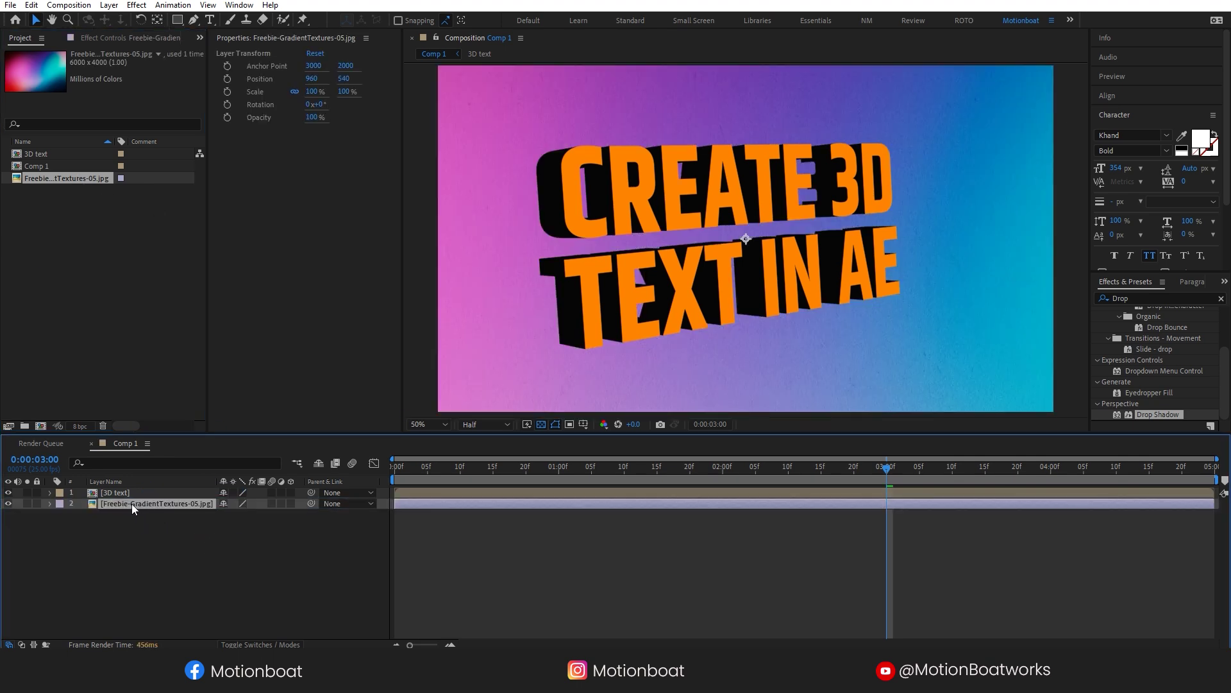
type("s28")
key("Return")
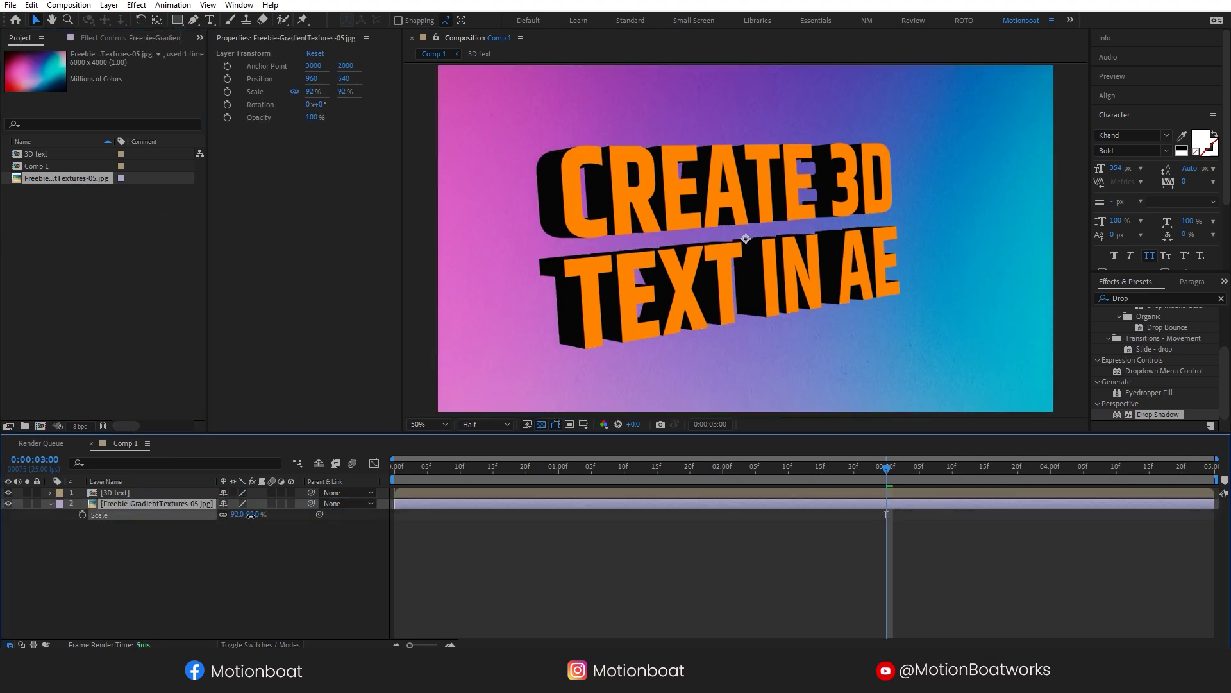
left_click_drag(213, 517, 219, 515)
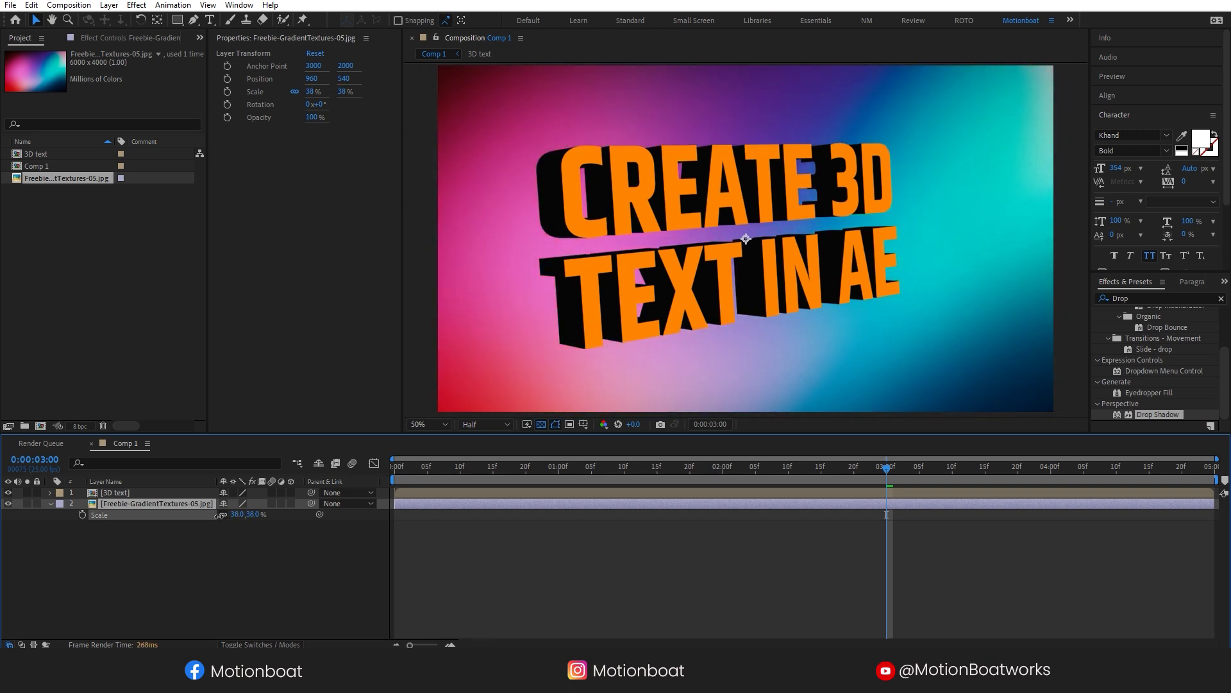
left_click(613, 392)
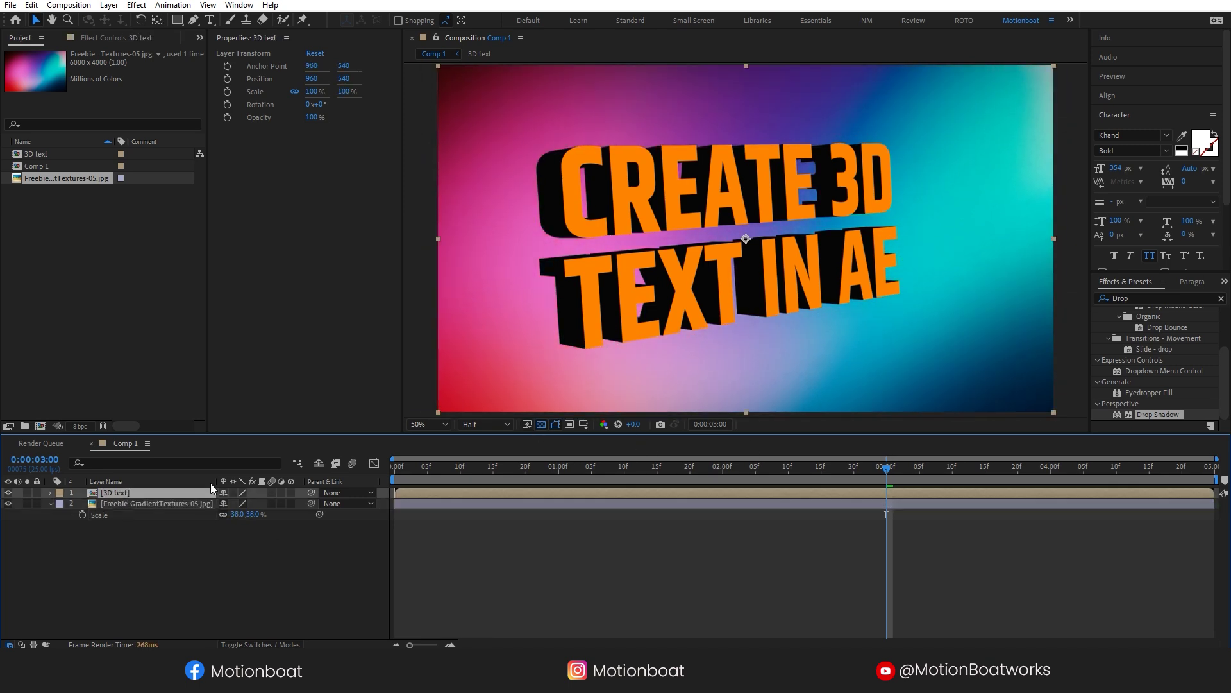
left_click(128, 505)
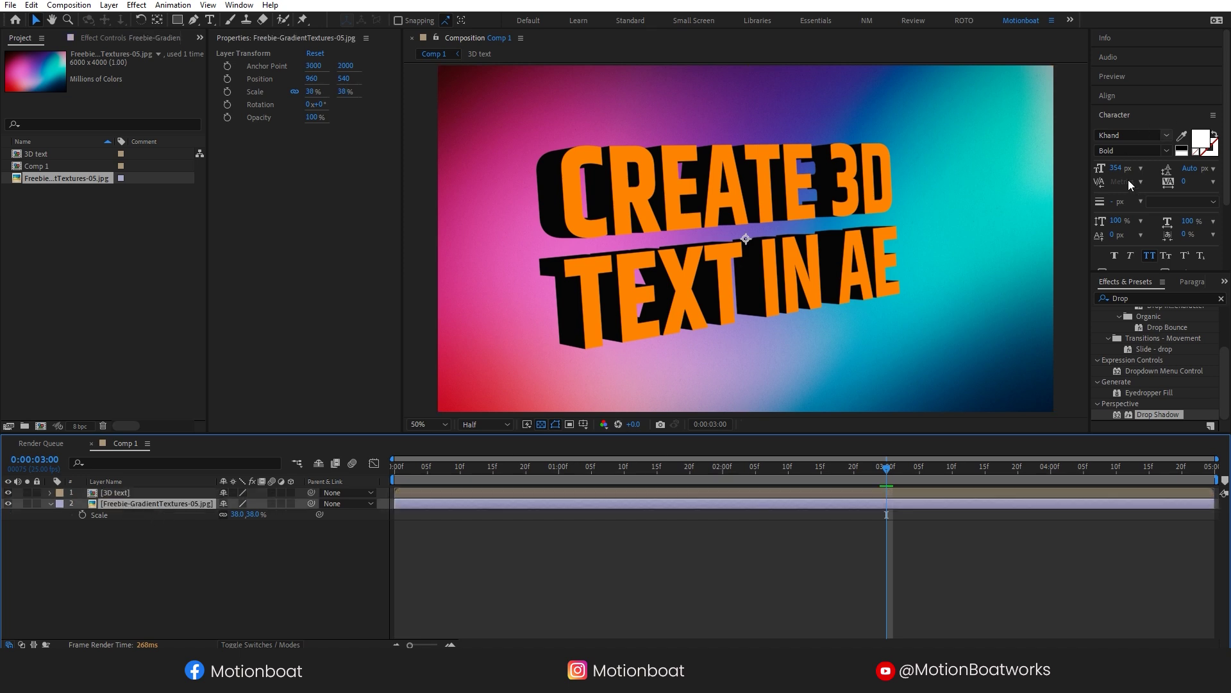
Step: Apply a Tint effect to the gradient layer with Amount to Tint lowered to about 72%
left_click(1094, 297)
type("tint")
left_click_drag(1142, 356, 117, 504)
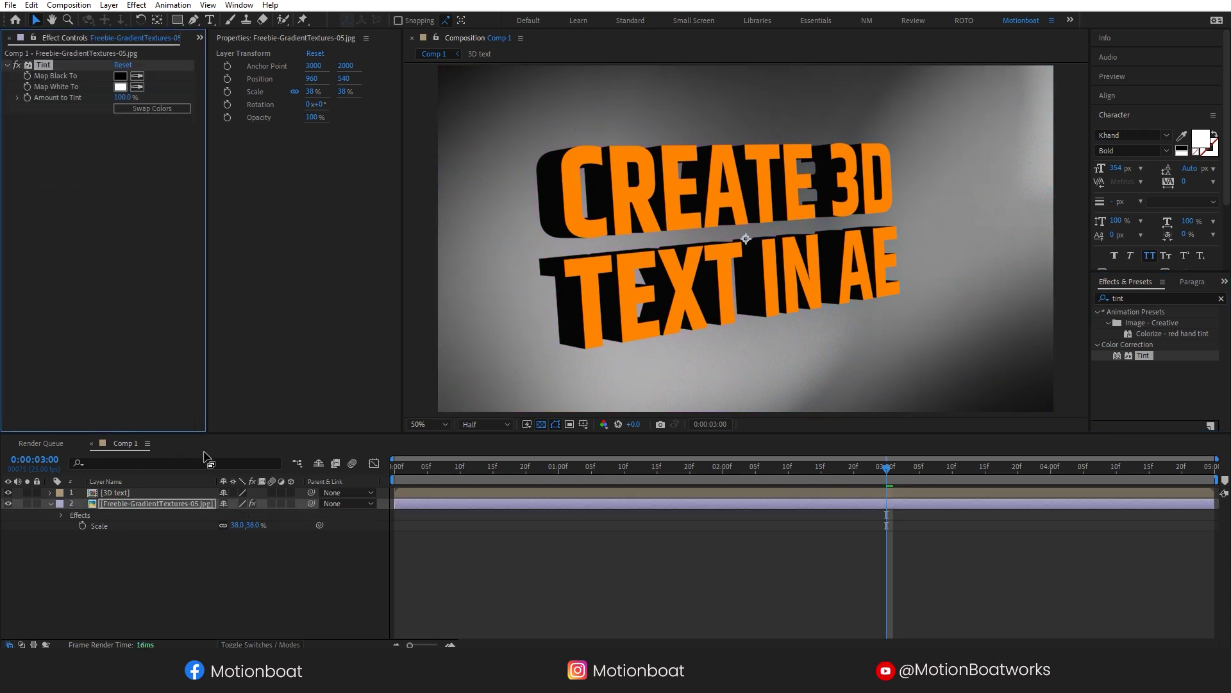
left_click_drag(122, 99, 106, 98)
left_click(136, 576)
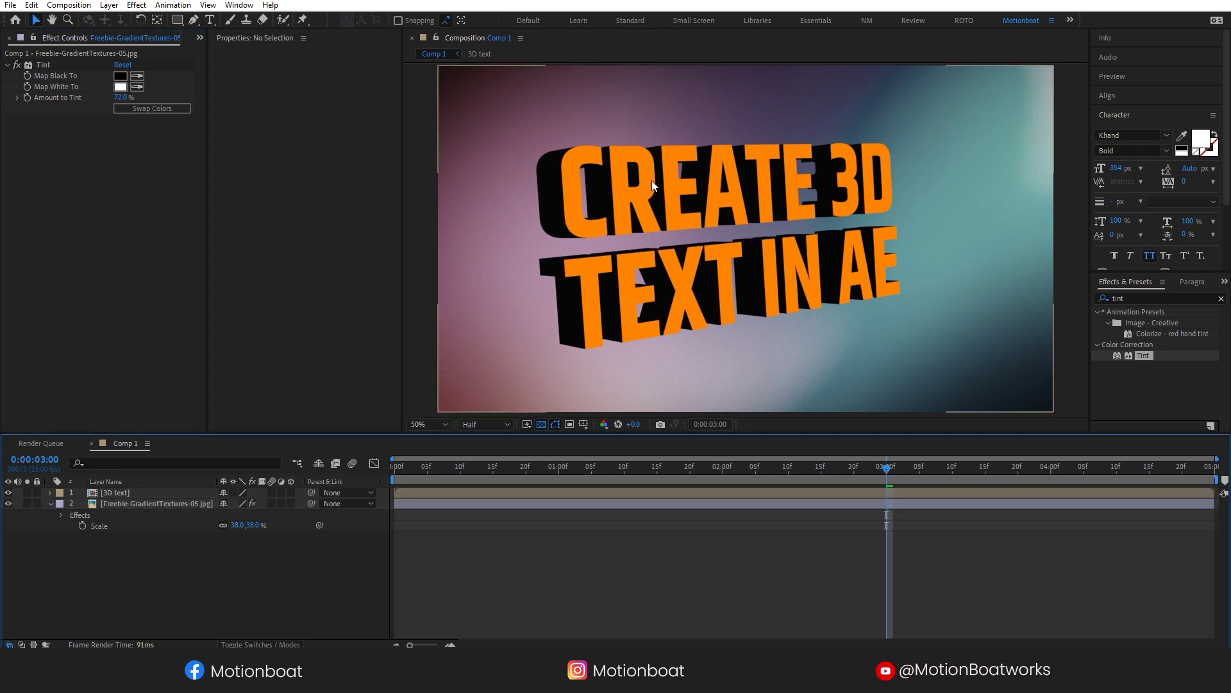
left_click(128, 492)
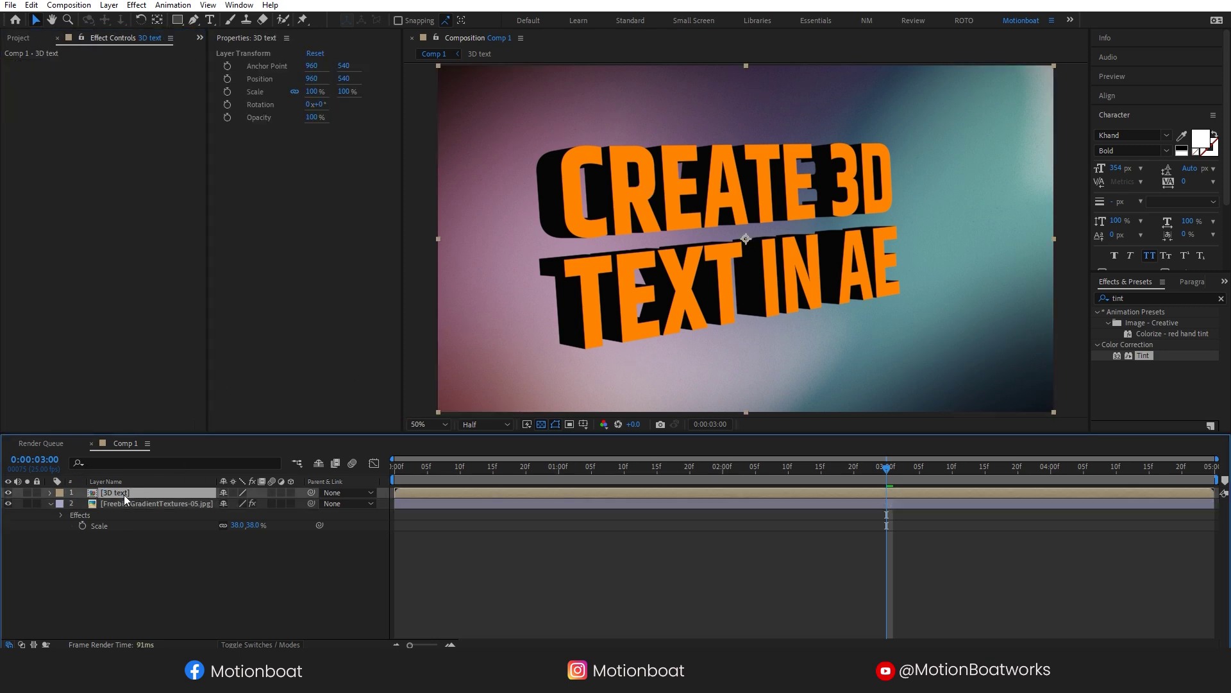
Step: Add a white Stroke layer style of size 3.4 to the 3D text layer
right_click(125, 491)
mouse_move(180, 288)
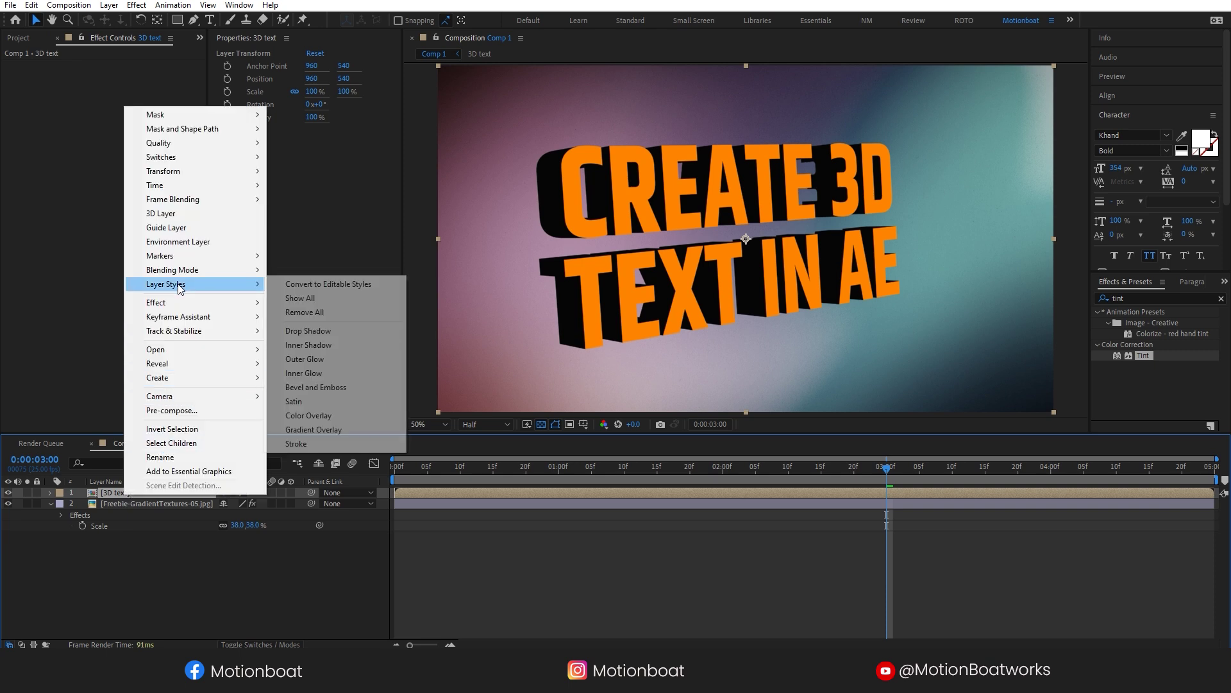
left_click(293, 445)
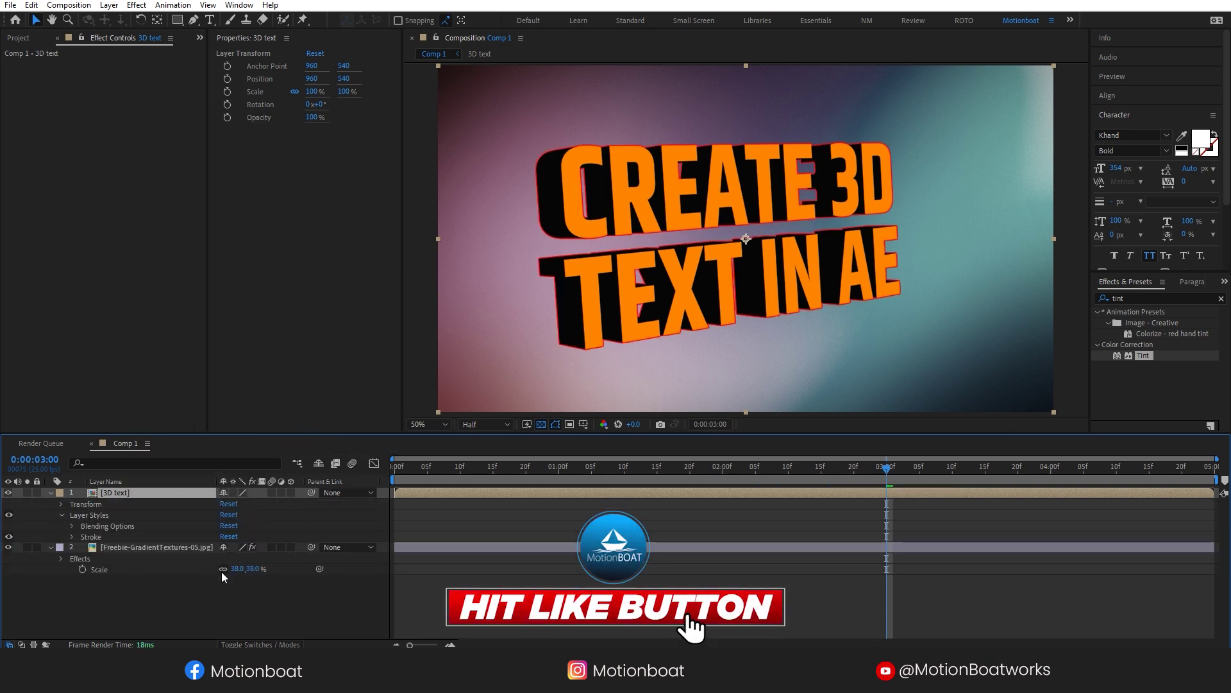
left_click(73, 537)
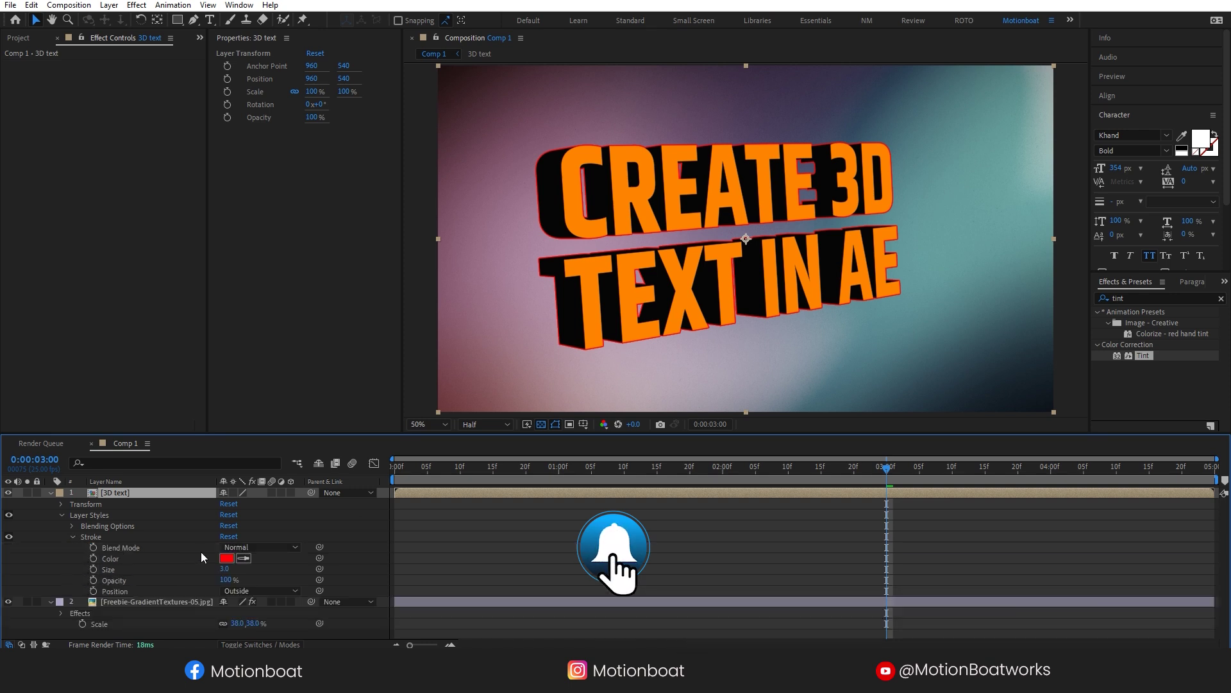
left_click(226, 557)
left_click(307, 270)
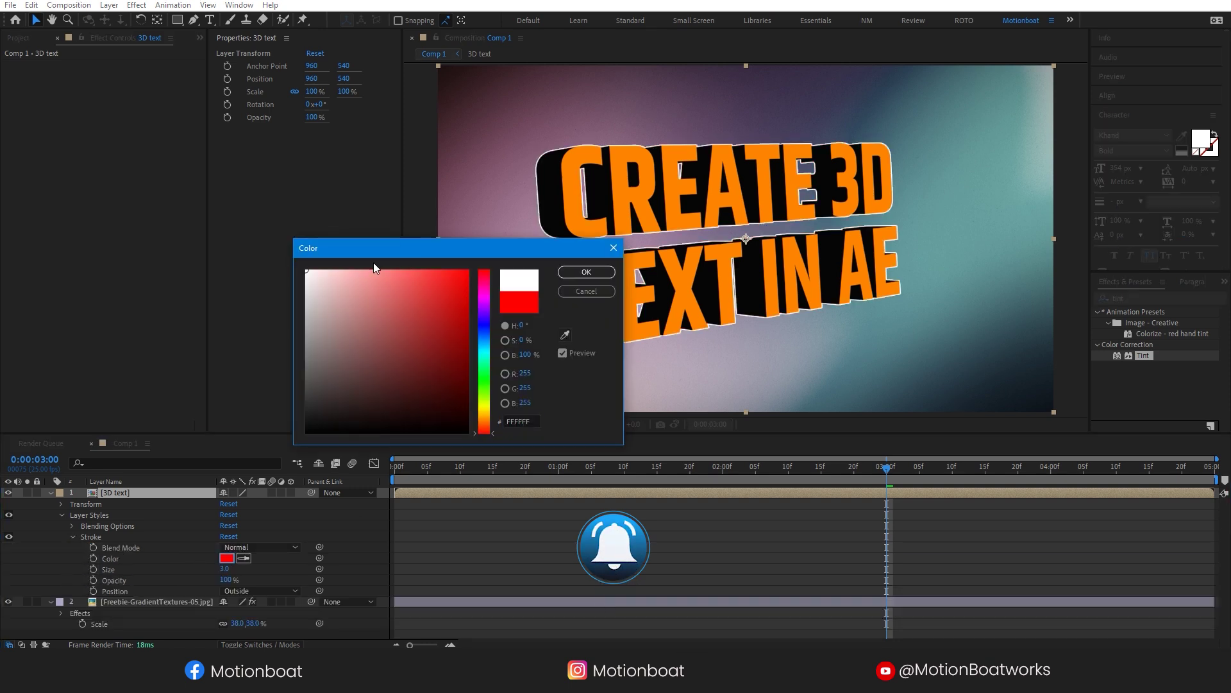
left_click(587, 272)
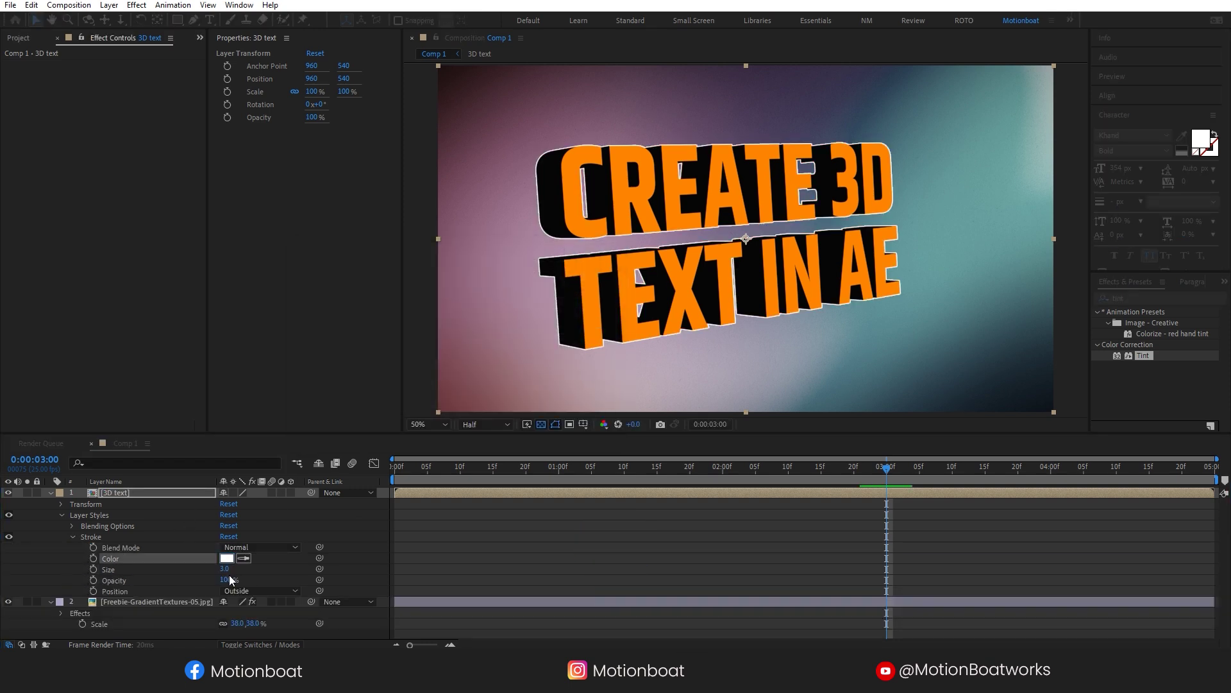
left_click_drag(224, 569, 230, 569)
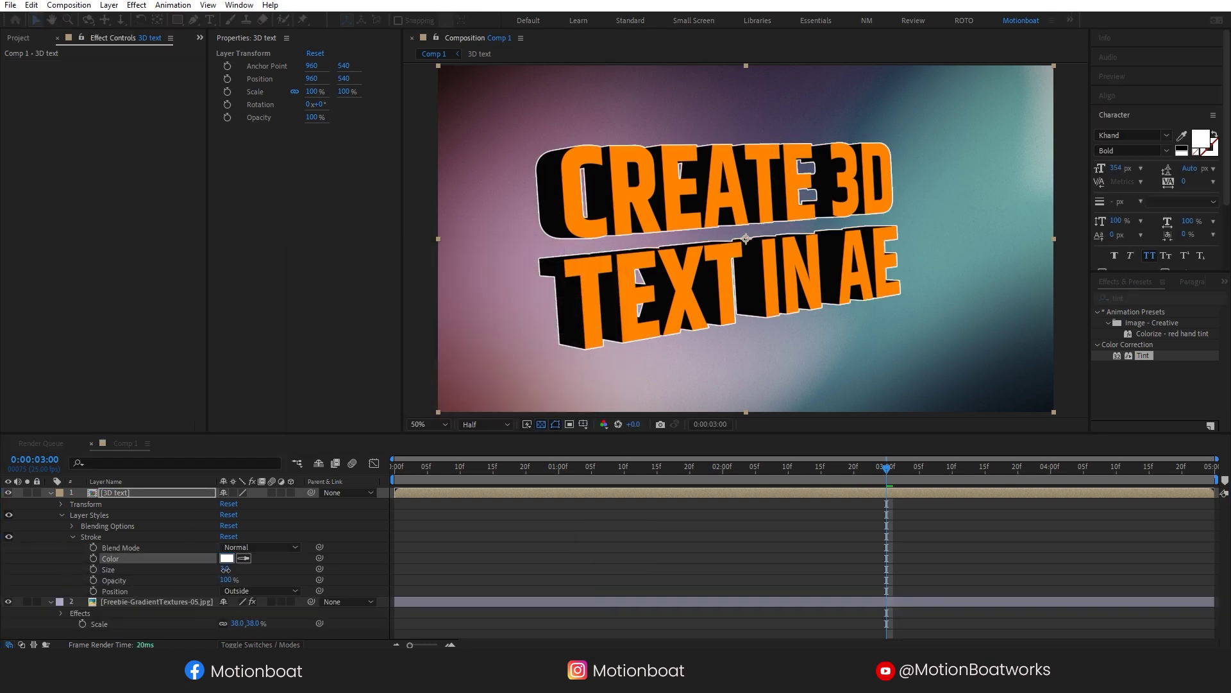
Step: Preview the animation from the start of the timeline
key("Home")
key("space")
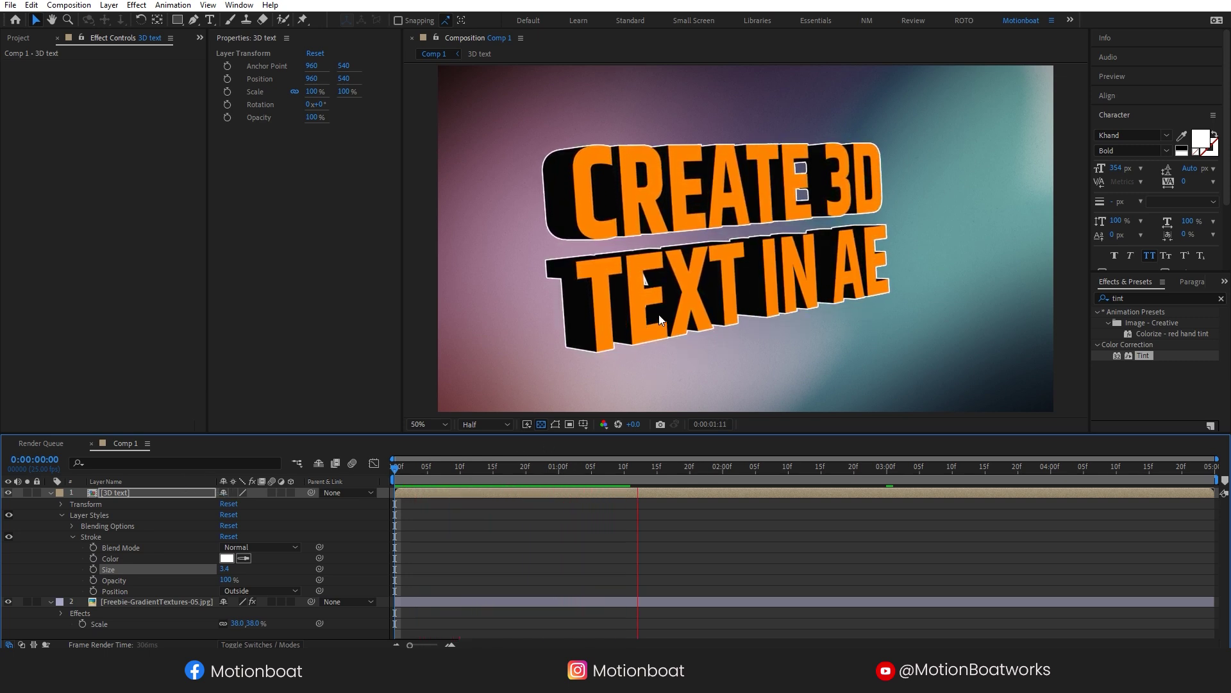
left_click(51, 492)
Step: Map the gradient's Tint white to the sampled orange text colour at 100% strength
left_click(51, 493)
left_click(119, 568)
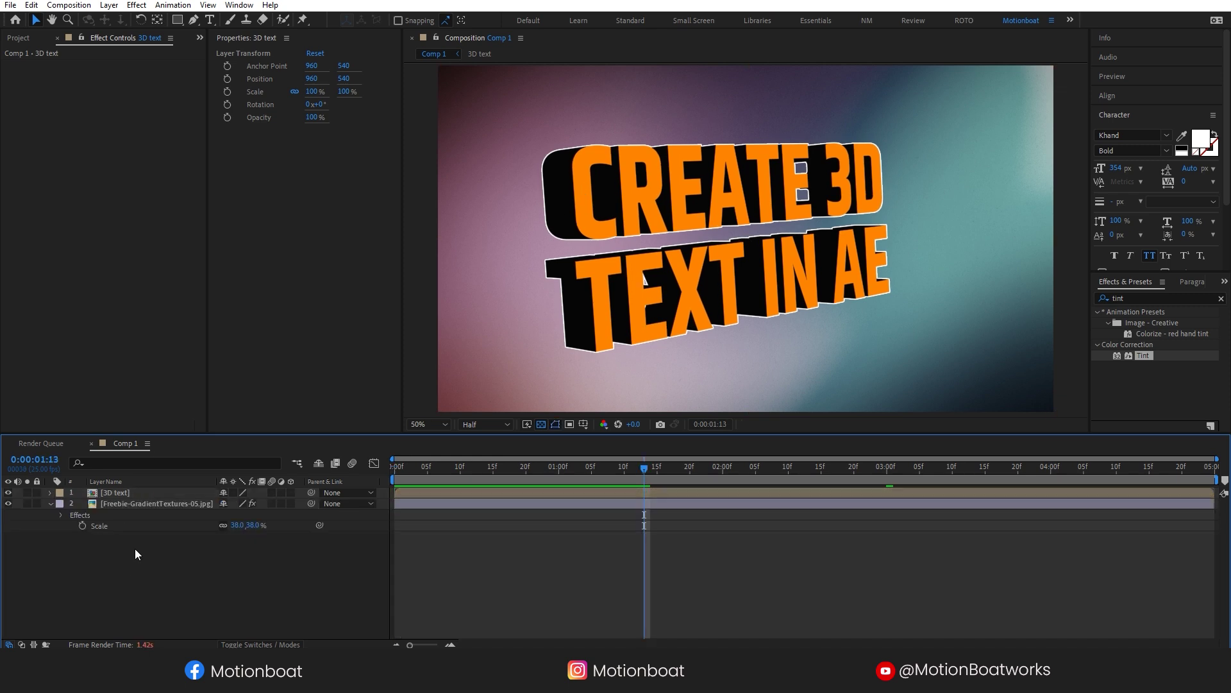
left_click(123, 504)
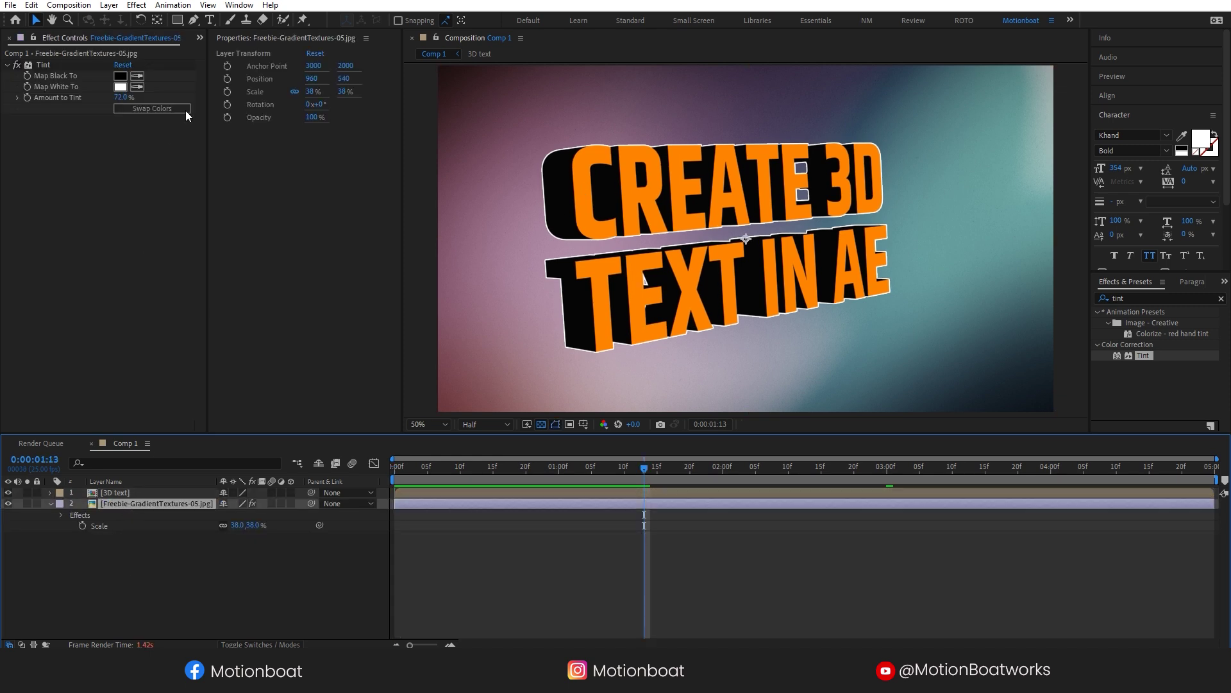
left_click(137, 87)
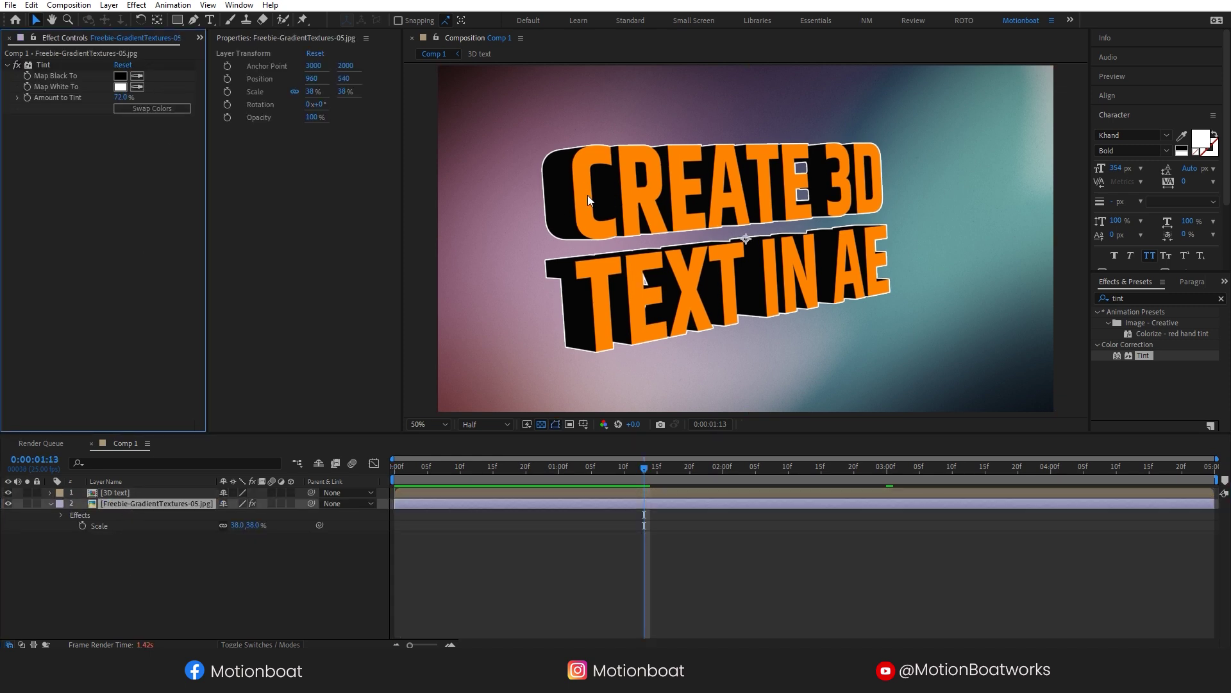
left_click(136, 87)
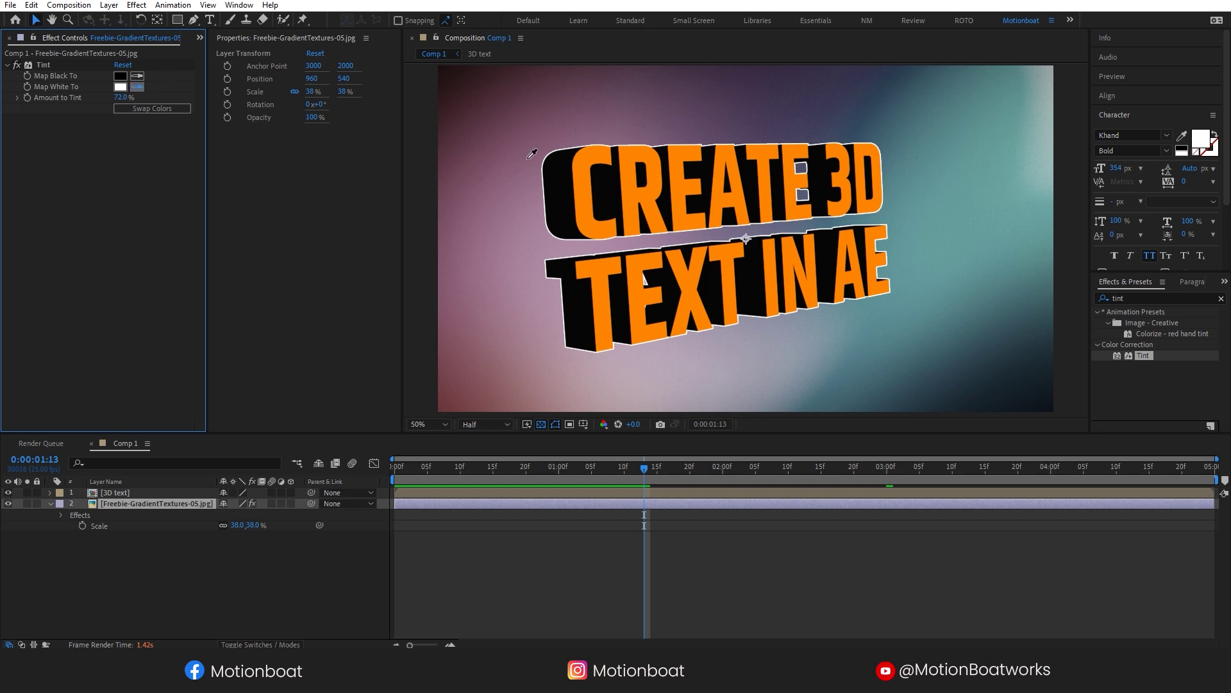
left_click(579, 185)
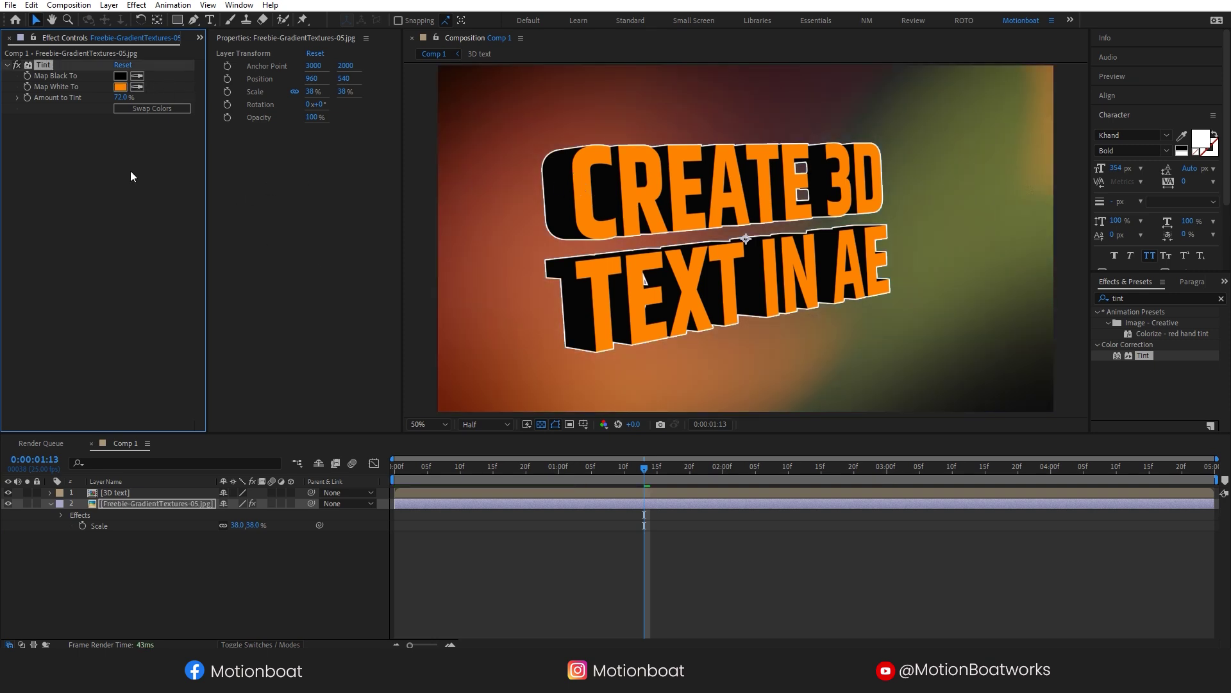
left_click_drag(120, 98, 255, 102)
Step: Preview the animation with the orange-tinted background from the start
left_click(134, 453)
key("Home")
key("space")
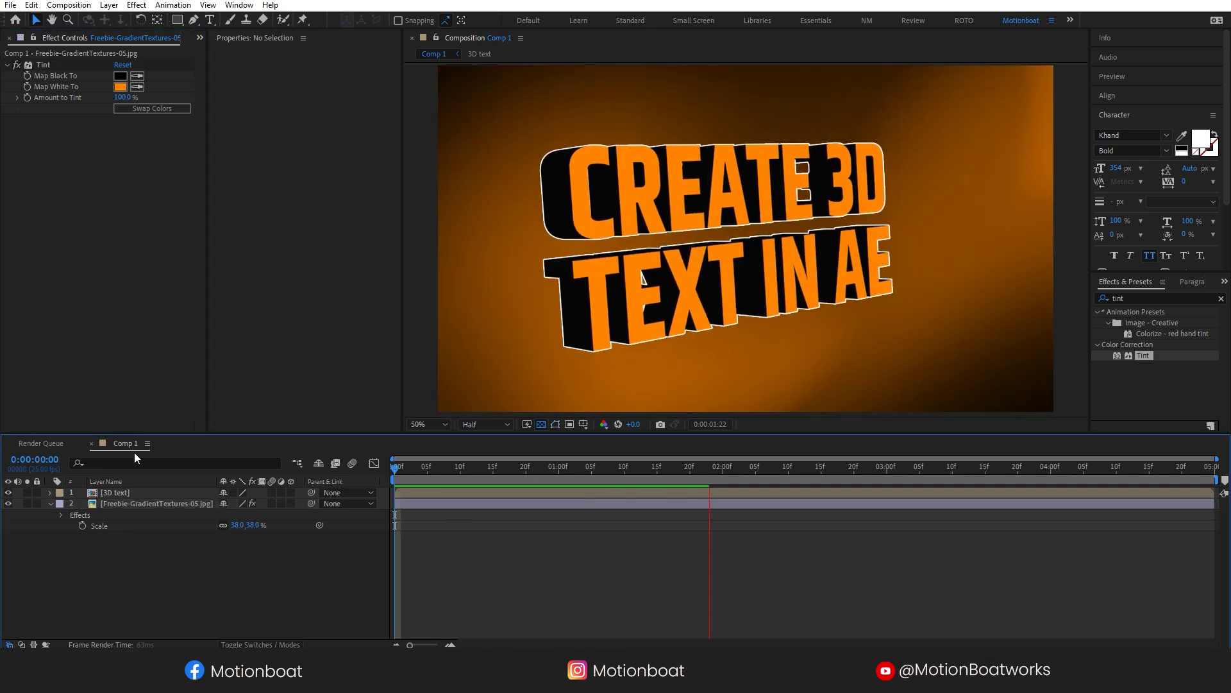
Step: Change the text's stroke colour to near-black 060606 sampled from the canvas
left_click(48, 495)
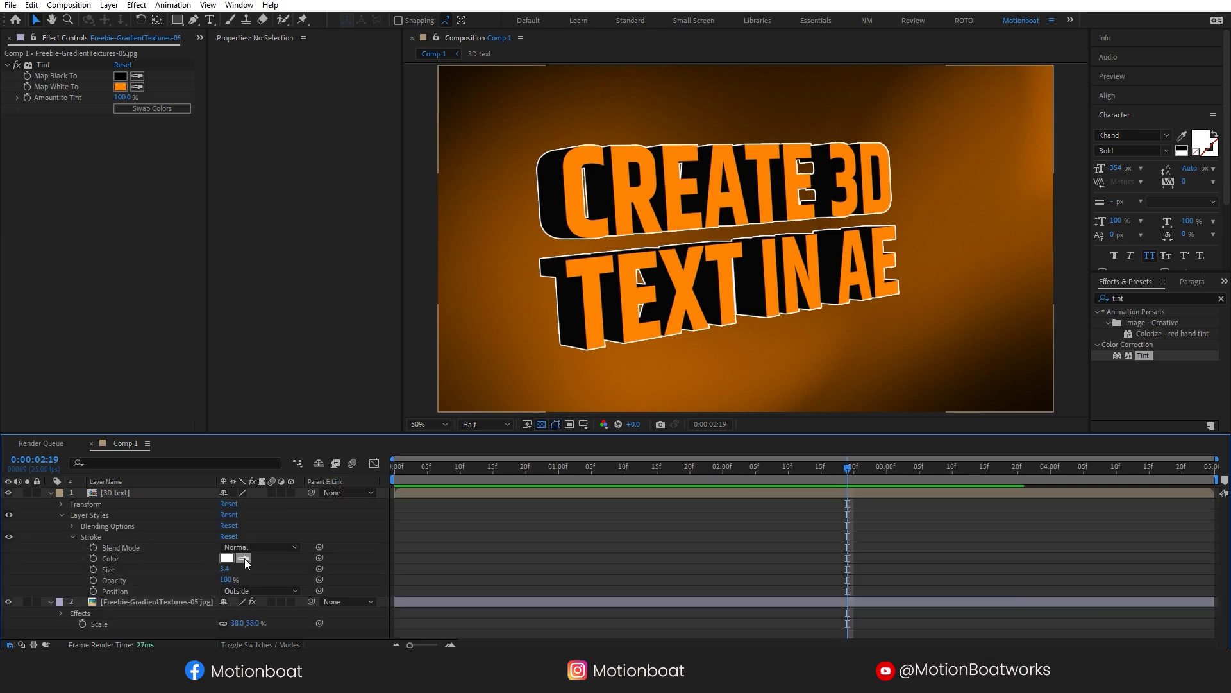
left_click(553, 317)
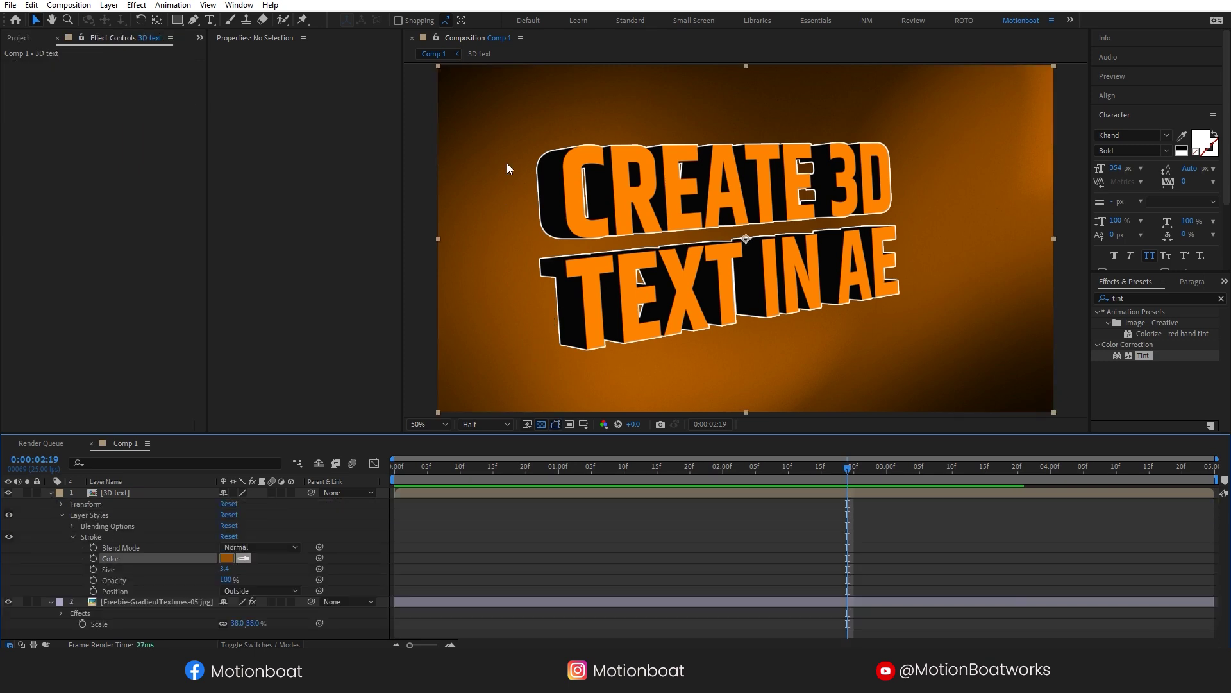
left_click(226, 558)
left_click(565, 336)
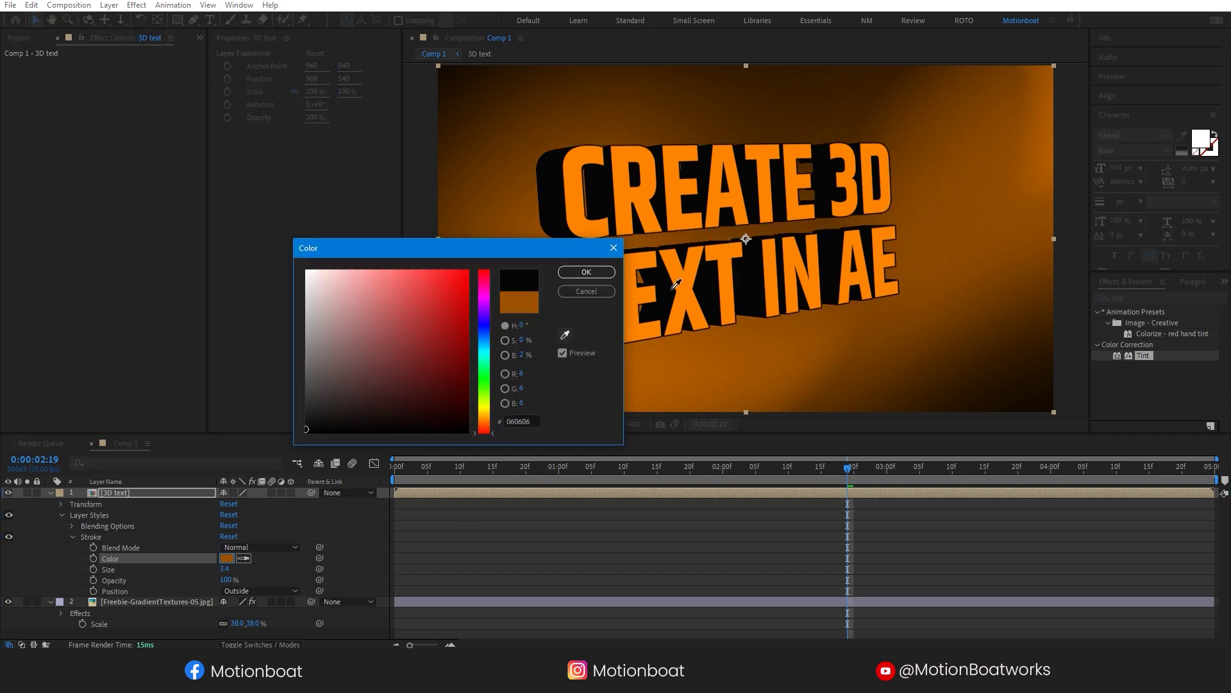
left_click(677, 284)
left_click_drag(560, 256, 409, 248)
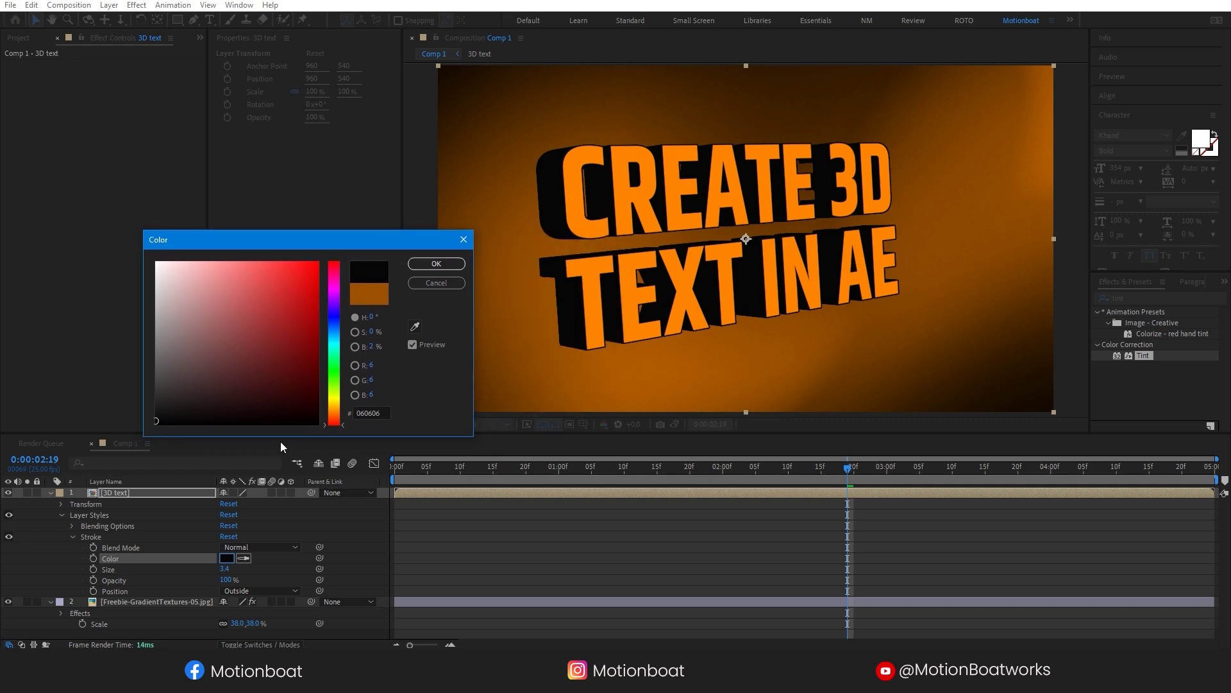
left_click(436, 263)
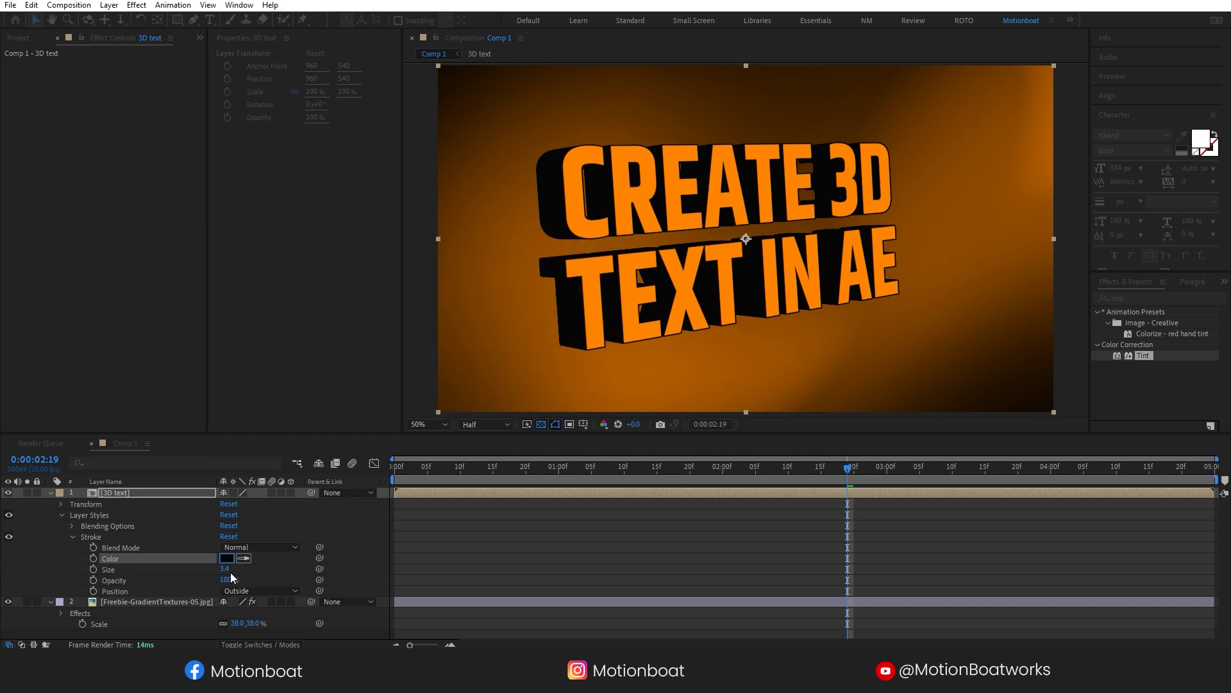
Step: Set the stroke size to 5
left_click(224, 569)
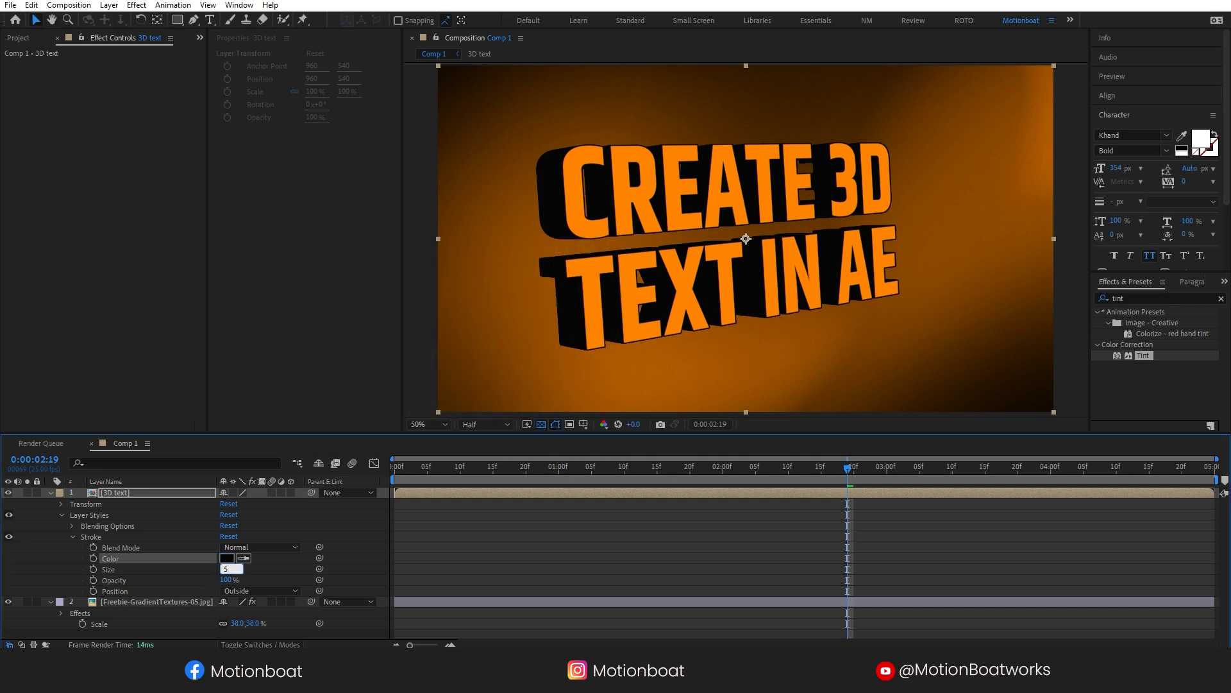
type("5")
key("Return")
key("space")
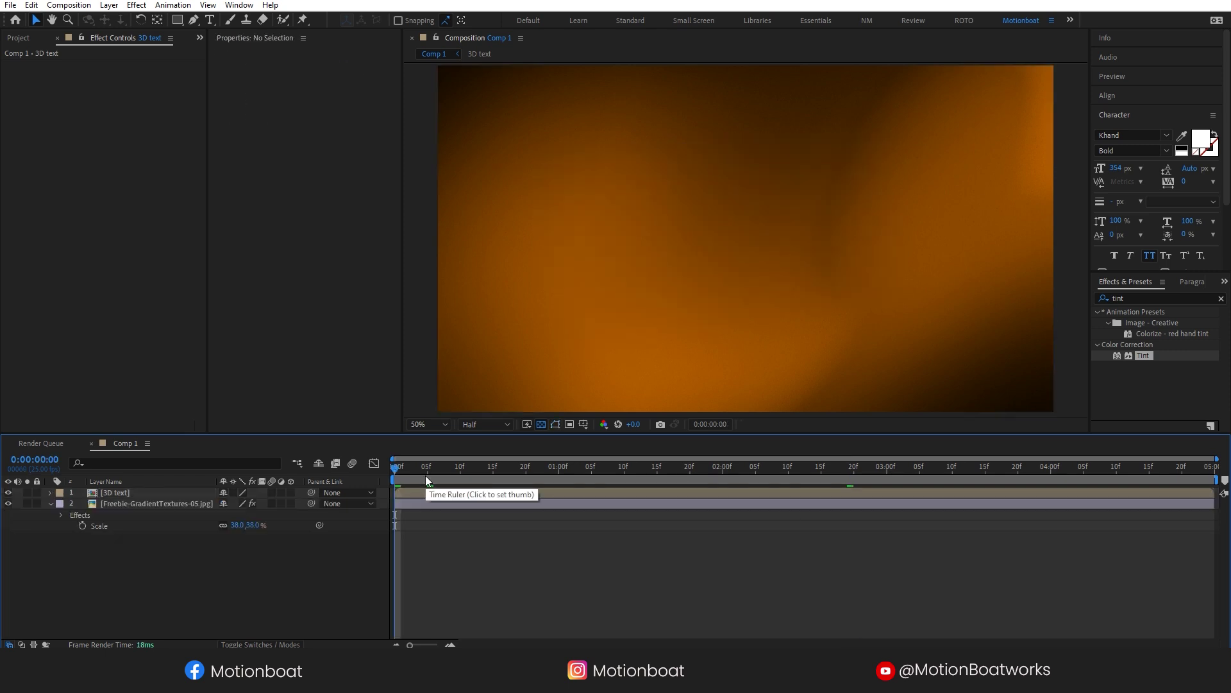